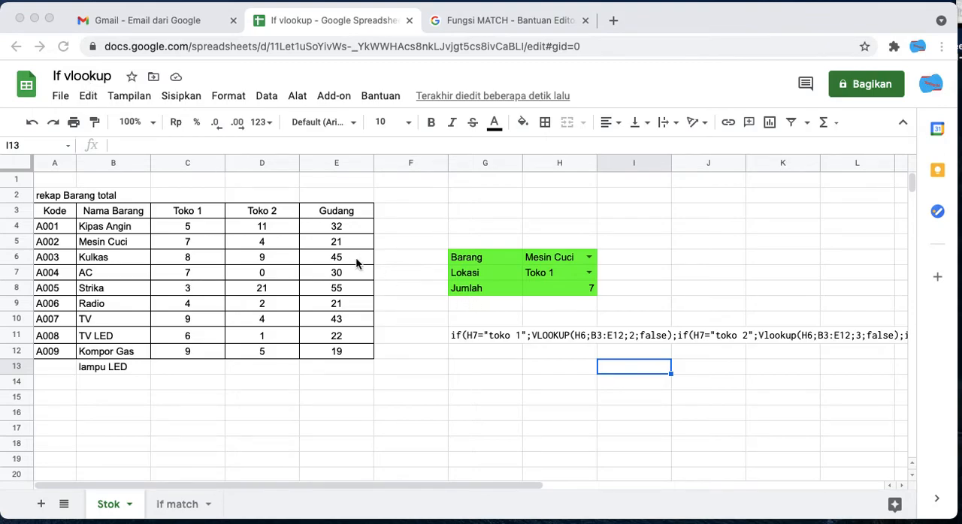
- Examine the nested IF and VLOOKUP formula stored as text in cell G11
{"action": "left_click", "coordinate": [471, 330]}
{"action": "left_click", "coordinate": [471, 335]}
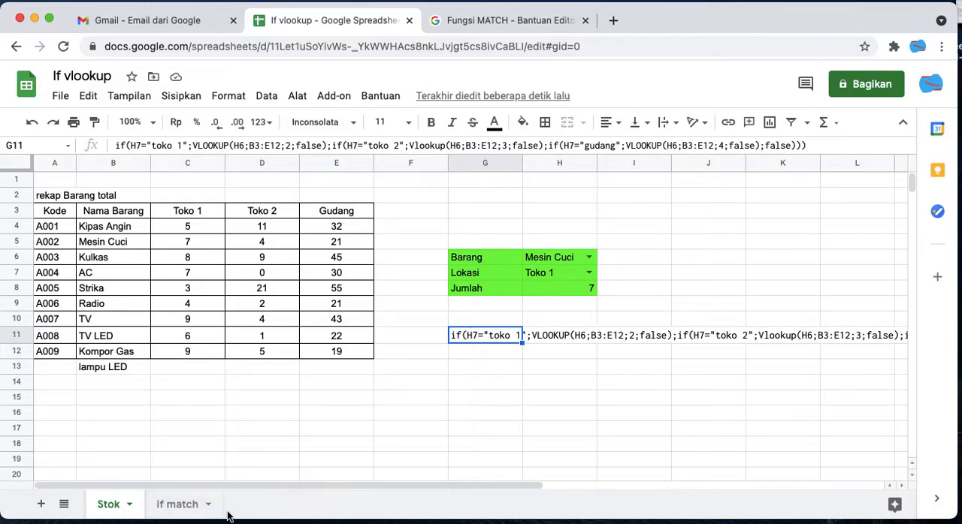
- Rename the "If match" sheet to "Vlookup match"
{"action": "left_click", "coordinate": [178, 505]}
{"action": "right_click", "coordinate": [184, 510]}
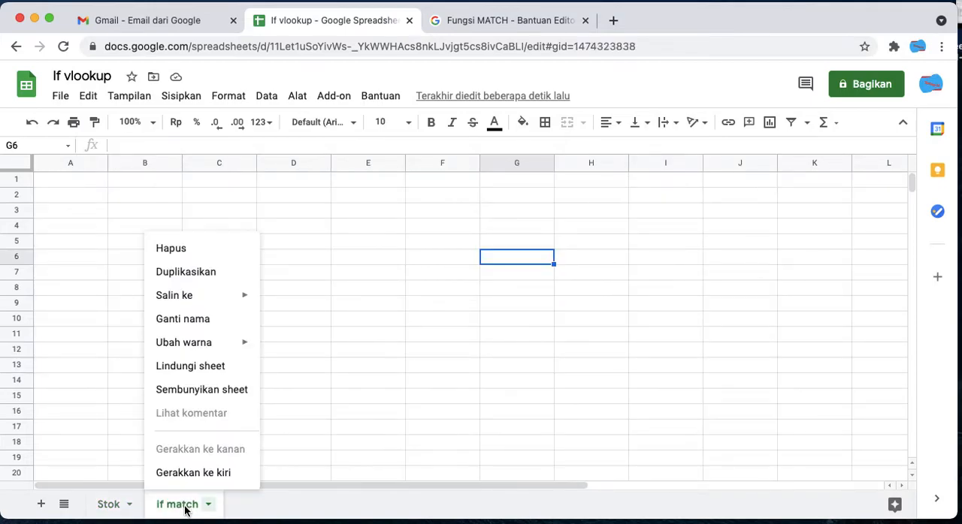
{"action": "left_click", "coordinate": [198, 323]}
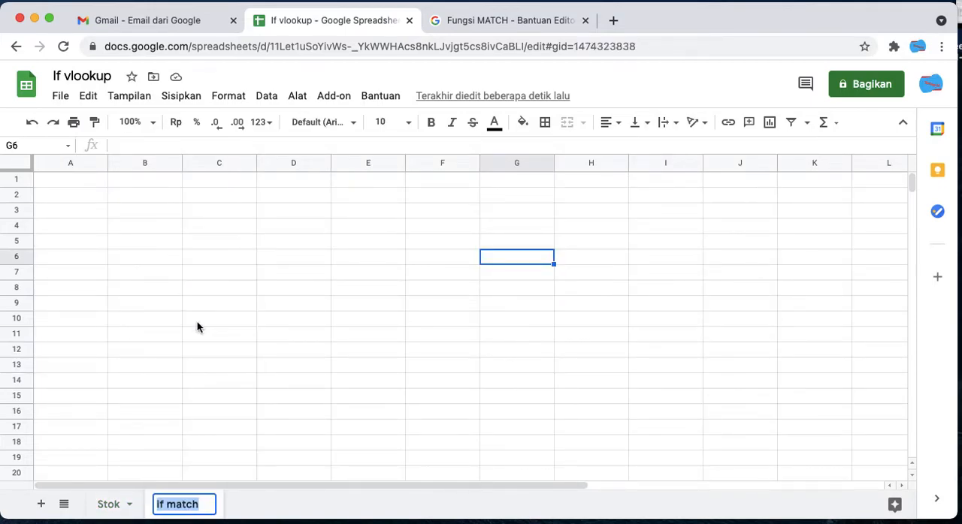
{"action": "left_click", "coordinate": [164, 505]}
{"action": "key", "text": "Delete"}
{"action": "key", "text": "BackSpace"}
{"action": "key", "text": "BackSpace"}
{"action": "type", "text": "Vlo"}
{"action": "type", "text": "okup"}
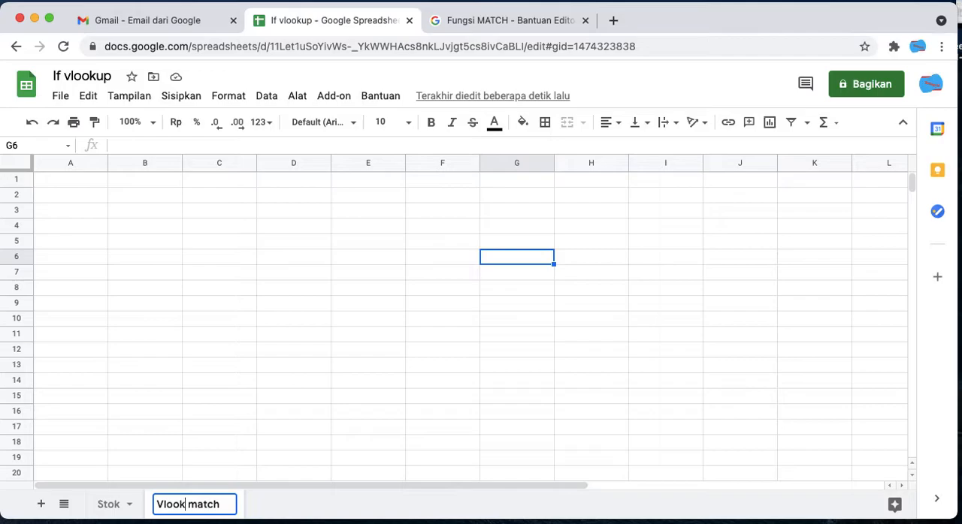
{"action": "left_click", "coordinate": [264, 428]}
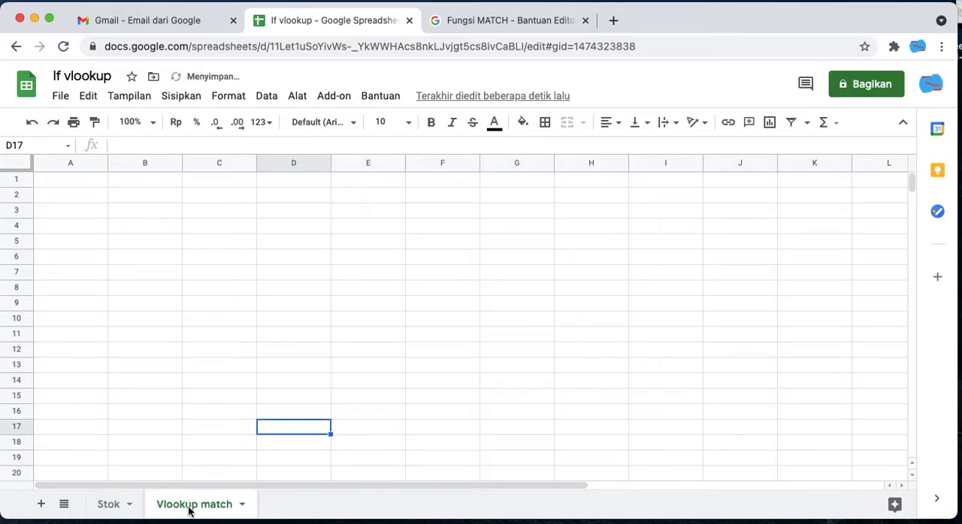
- Copy the entire contents of the Stok sheet into the Vlookup match sheet, starting at cell A1
{"action": "left_click", "coordinate": [108, 505]}
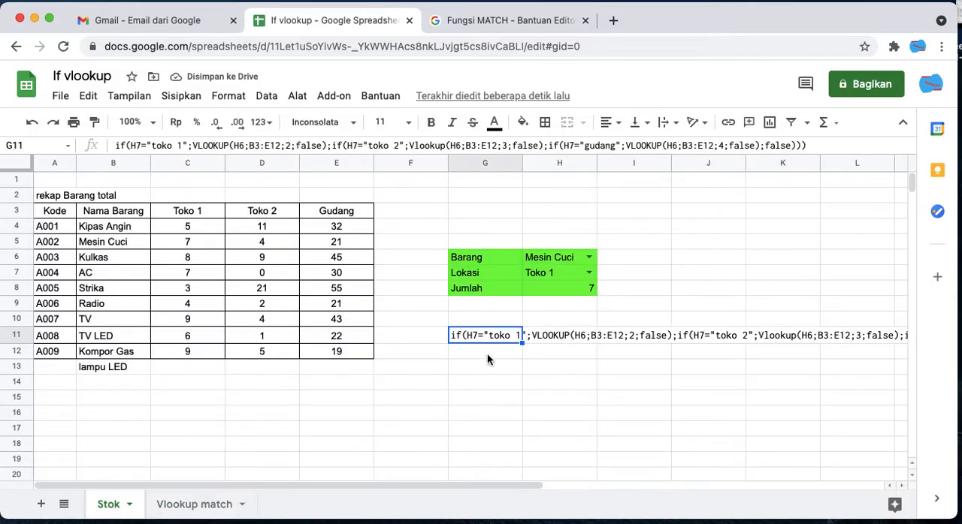
{"action": "left_click", "coordinate": [512, 352]}
{"action": "left_click", "coordinate": [510, 332]}
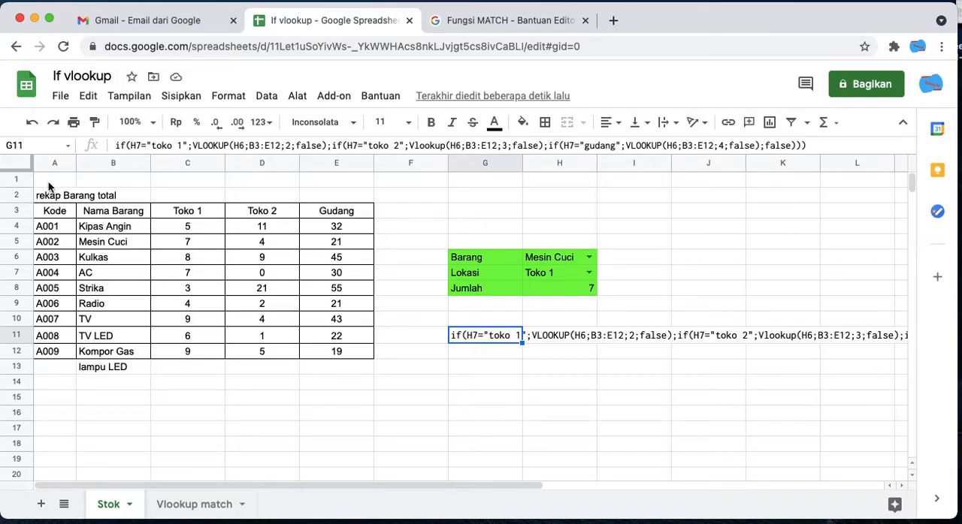
{"action": "left_click", "coordinate": [28, 170]}
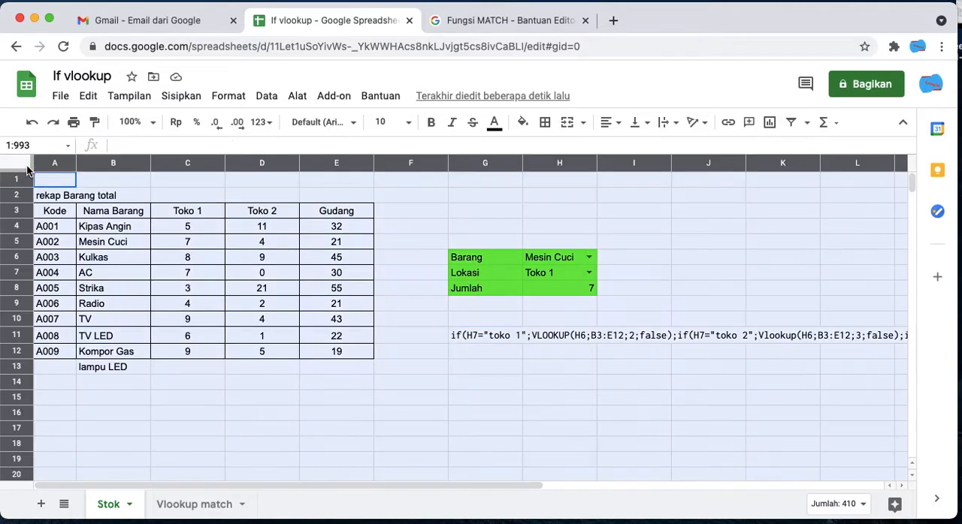
{"action": "left_click", "coordinate": [207, 505]}
{"action": "left_click", "coordinate": [18, 163]}
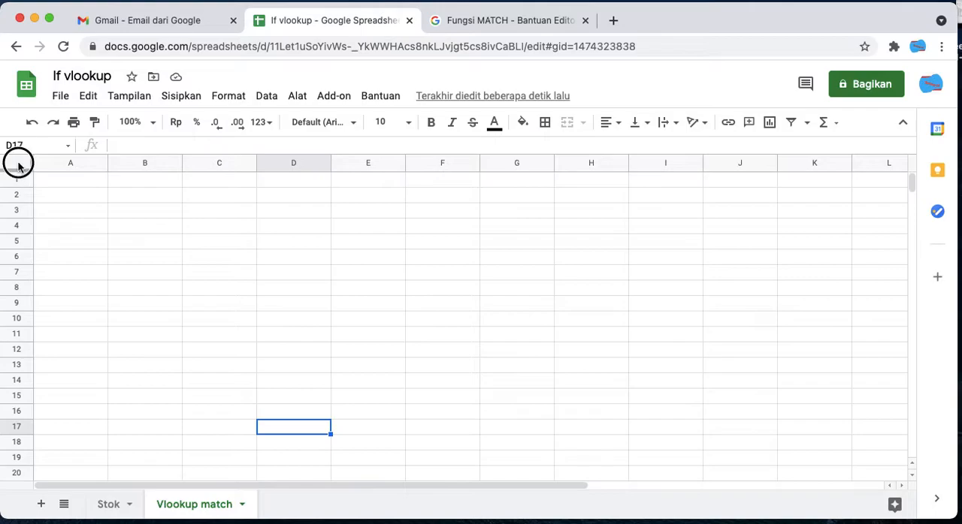
{"action": "key", "text": "ctrl+v"}
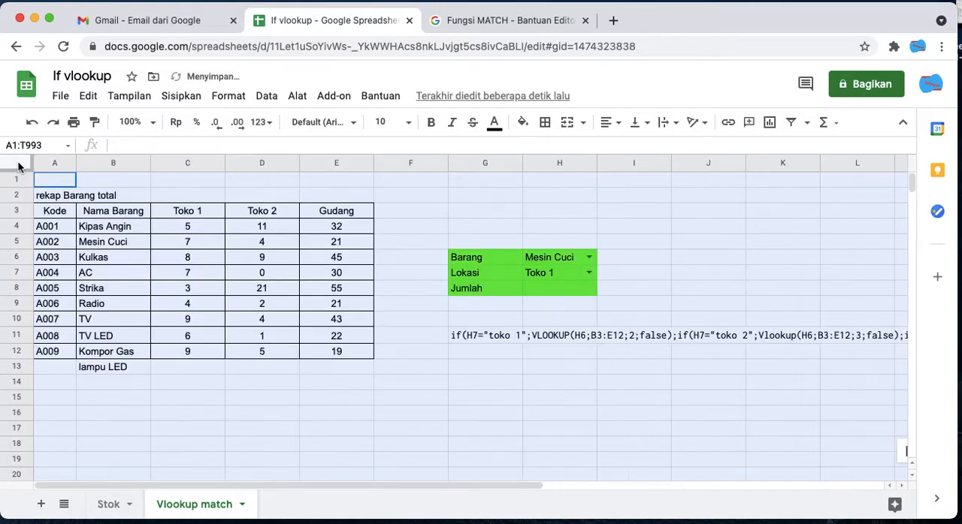
{"action": "left_click", "coordinate": [335, 384]}
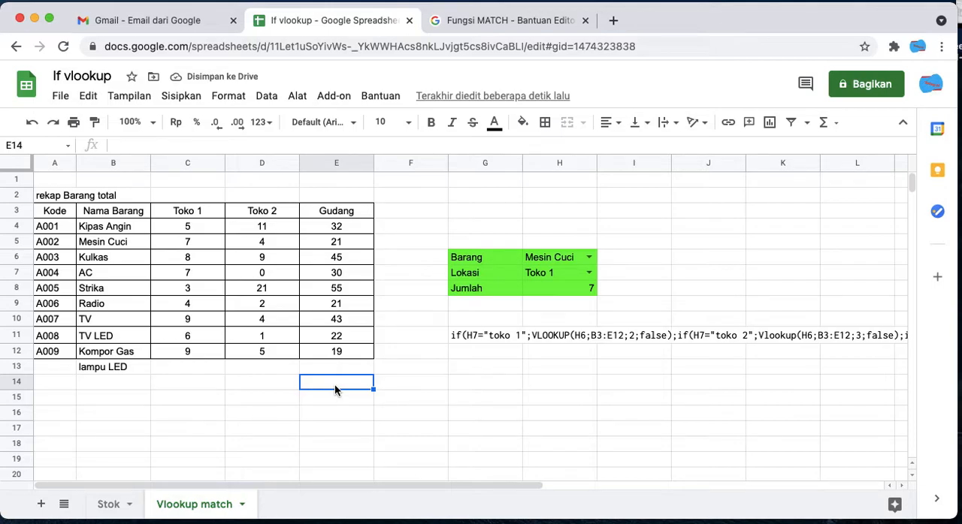
- Clear the Jumlah formula in H8 and the stray "lampu LED" entry in B13 on the Vlookup match sheet
{"action": "left_click", "coordinate": [559, 290]}
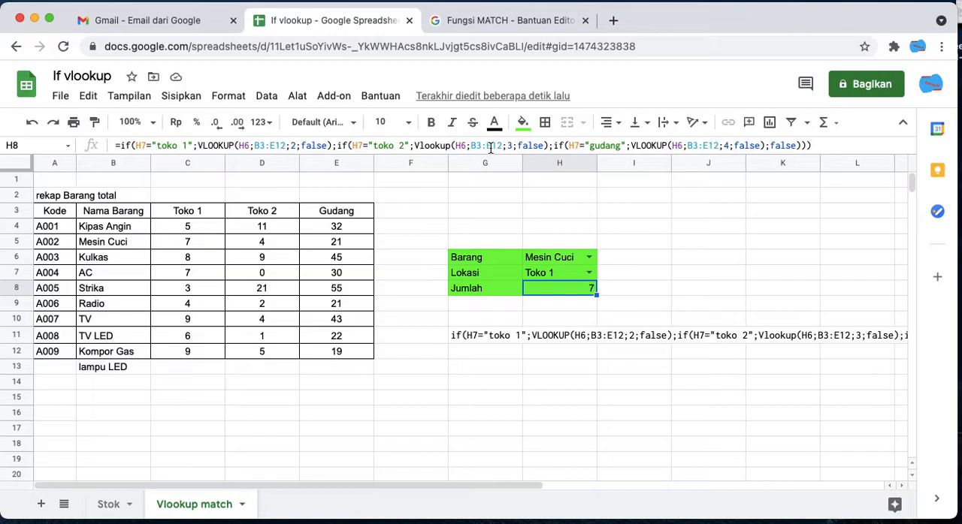
{"action": "key", "text": "Delete"}
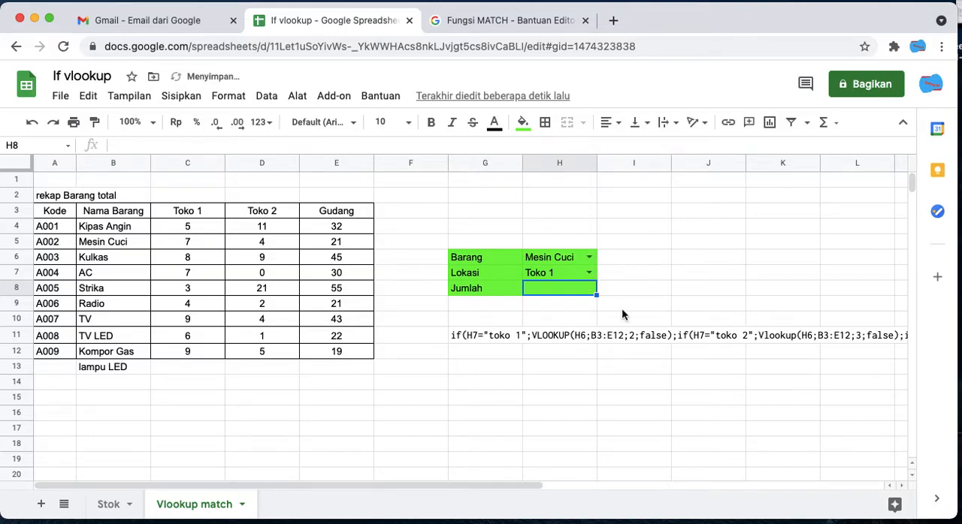
{"action": "left_click", "coordinate": [560, 261]}
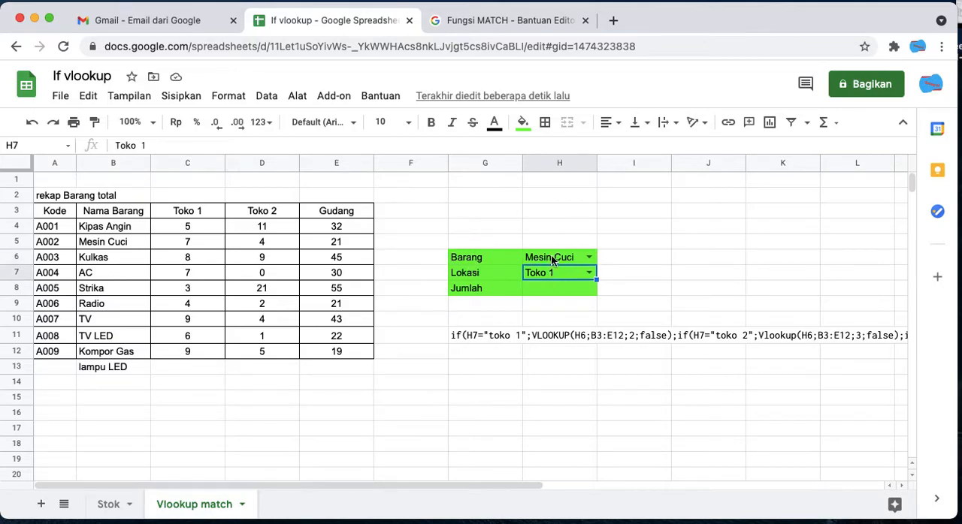
{"action": "left_click", "coordinate": [559, 272]}
{"action": "left_click", "coordinate": [498, 257]}
{"action": "left_click", "coordinate": [498, 271]}
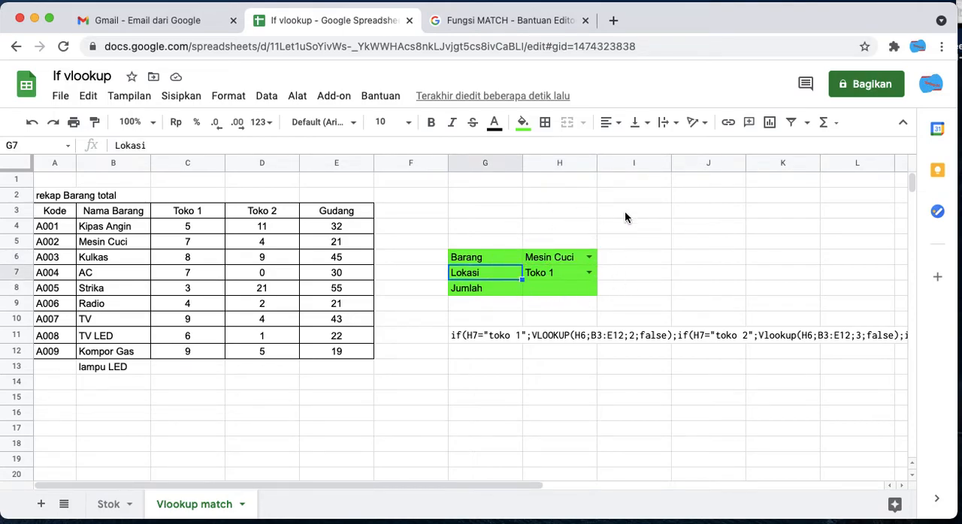
{"action": "left_click", "coordinate": [624, 278]}
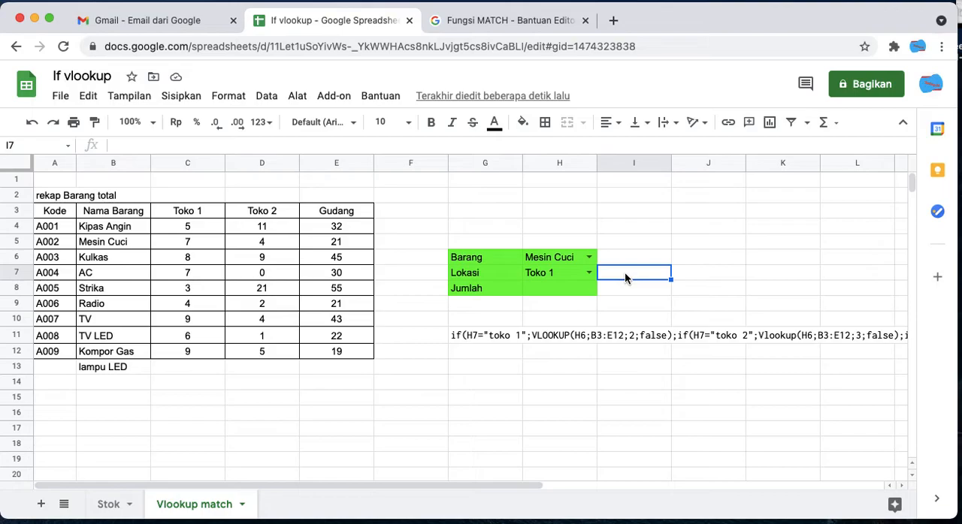
{"action": "left_click", "coordinate": [84, 368]}
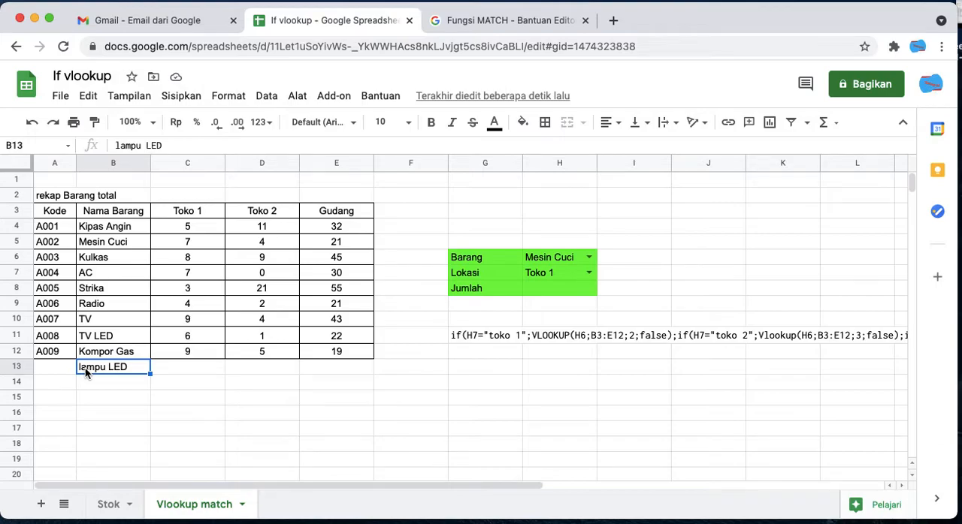
{"action": "key", "text": "Delete"}
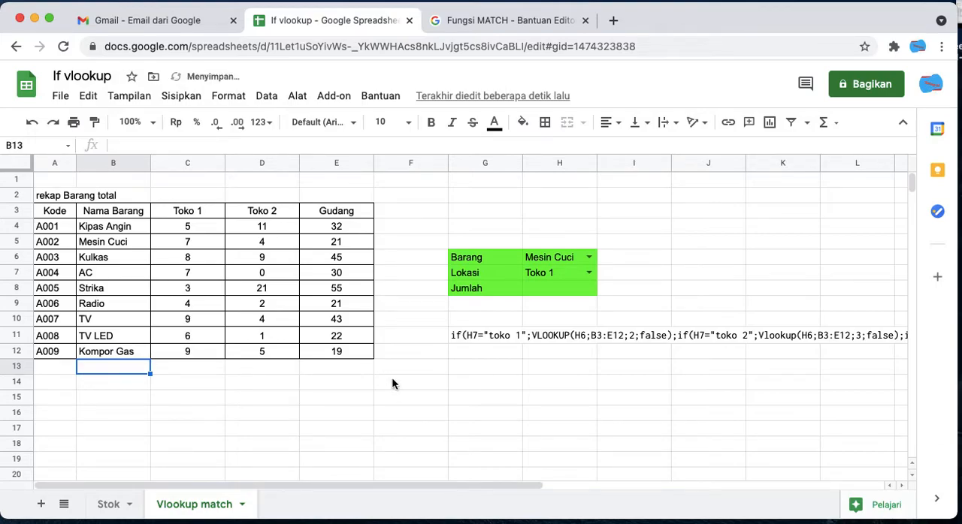
- Begin a VLOOKUP formula in the Jumlah cell H8 with H6 as the search key and columns B:E as the range
{"action": "left_click", "coordinate": [542, 289]}
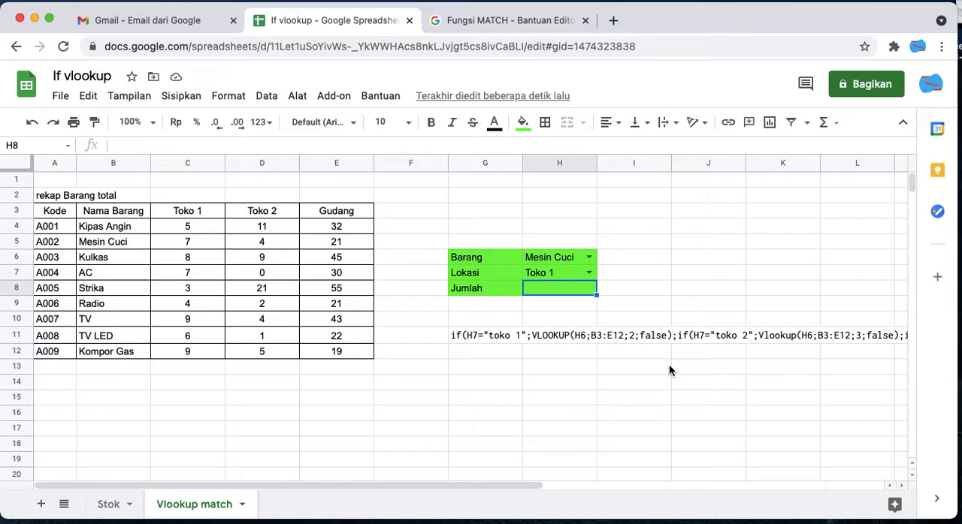
{"action": "type", "text": "v"}
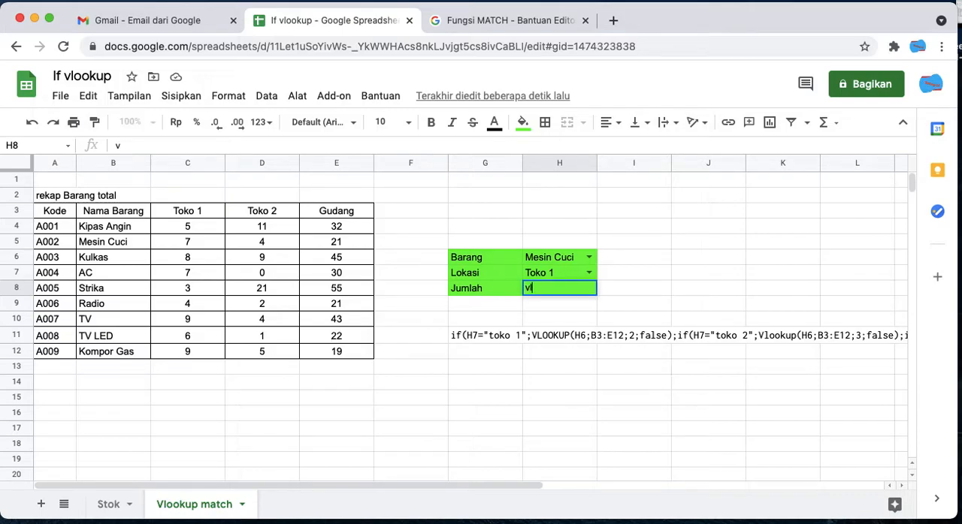
{"action": "type", "text": "lookup"}
{"action": "left_click", "coordinate": [527, 288]}
{"action": "type", "text": "="}
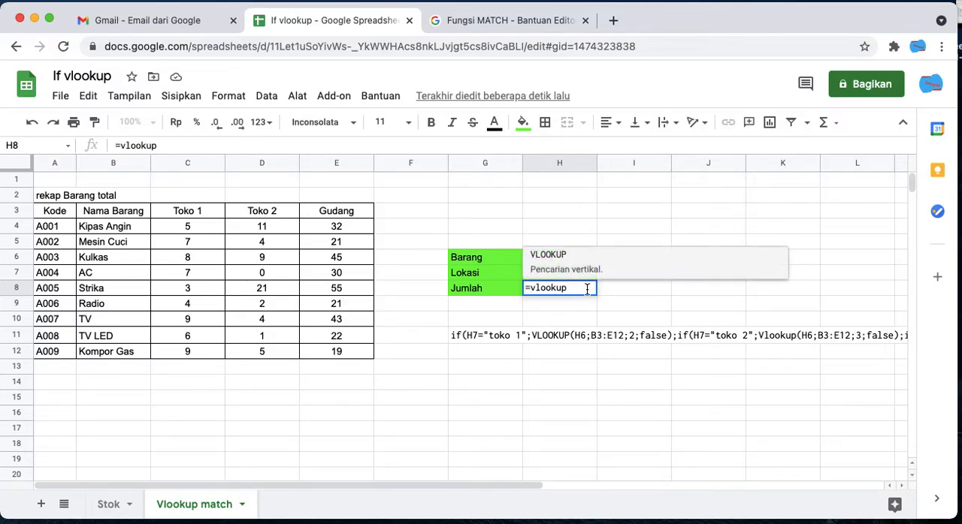
{"action": "type", "text": "("}
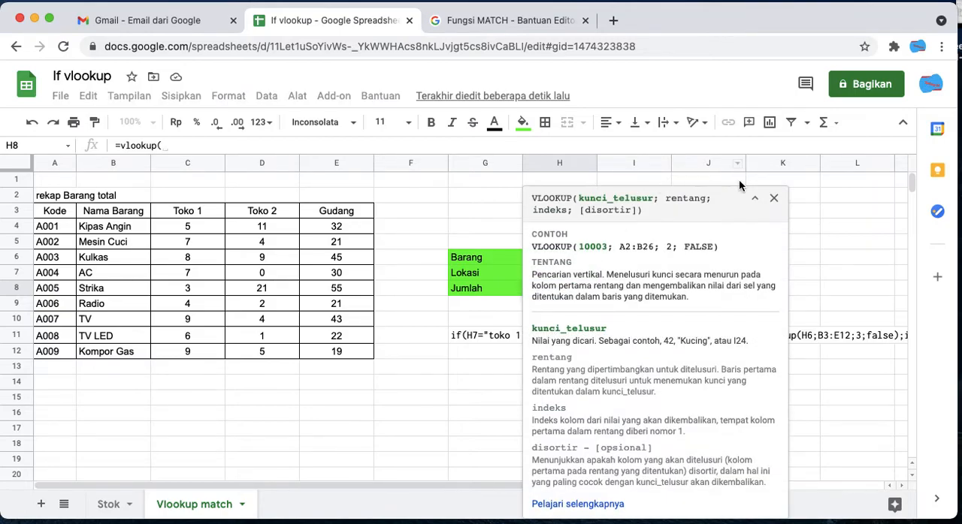
{"action": "left_click", "coordinate": [774, 199]}
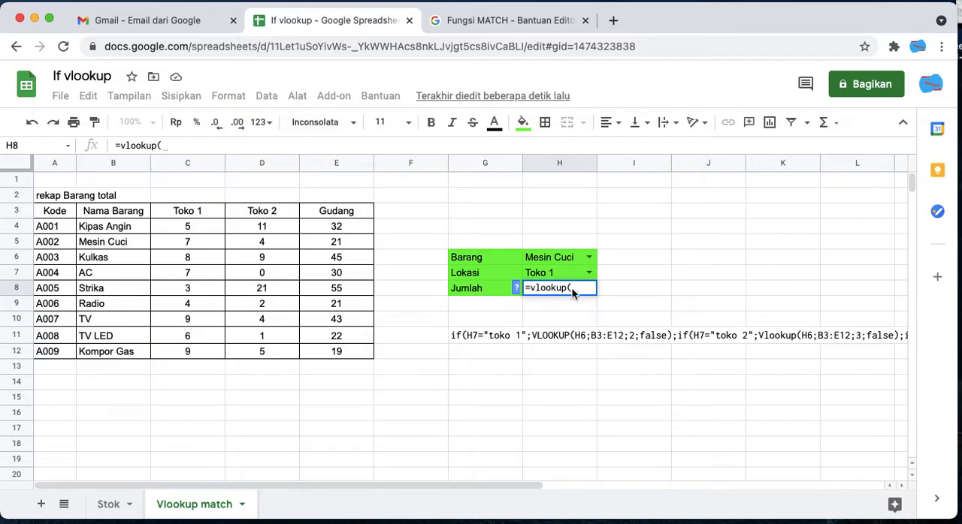
{"action": "left_click", "coordinate": [560, 257]}
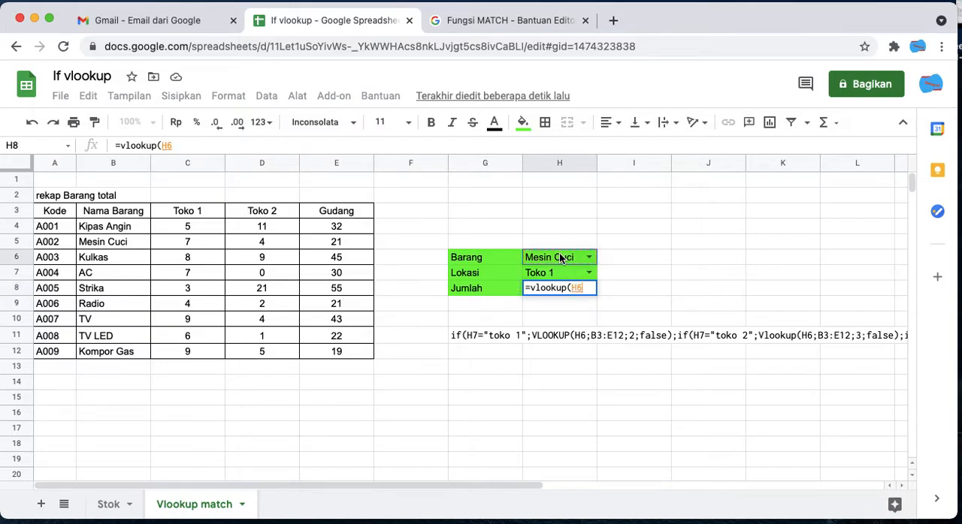
{"action": "type", "text": ";"}
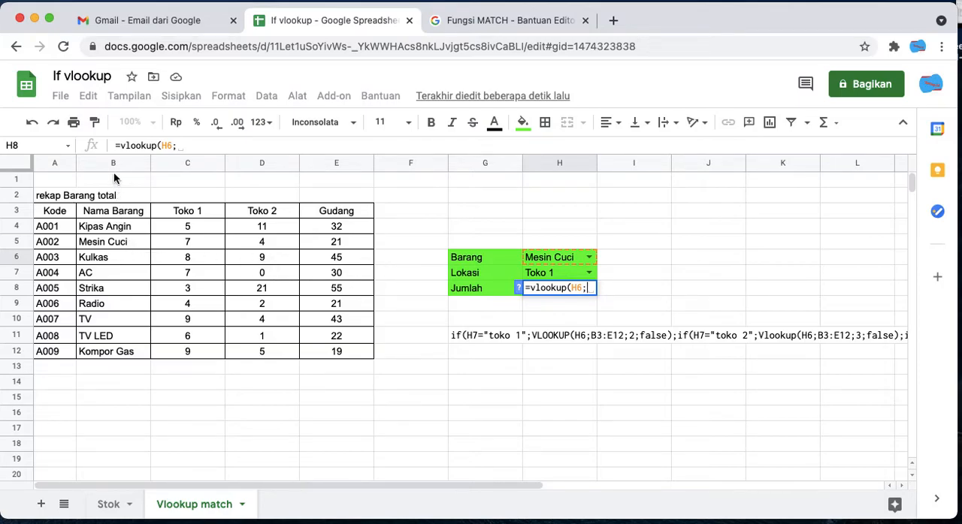
{"action": "left_click_drag", "start_coordinate": [113, 162], "coordinate": [323, 161]}
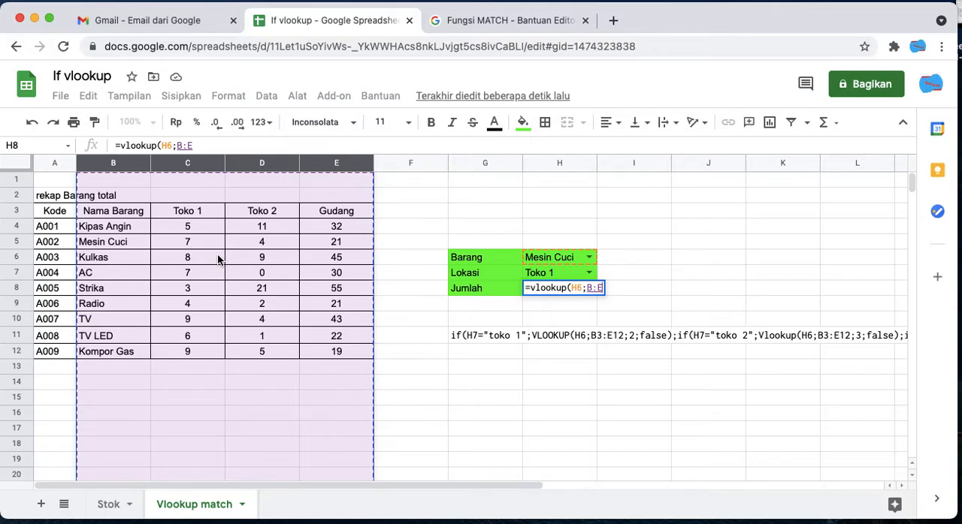
{"action": "type", "text": ";"}
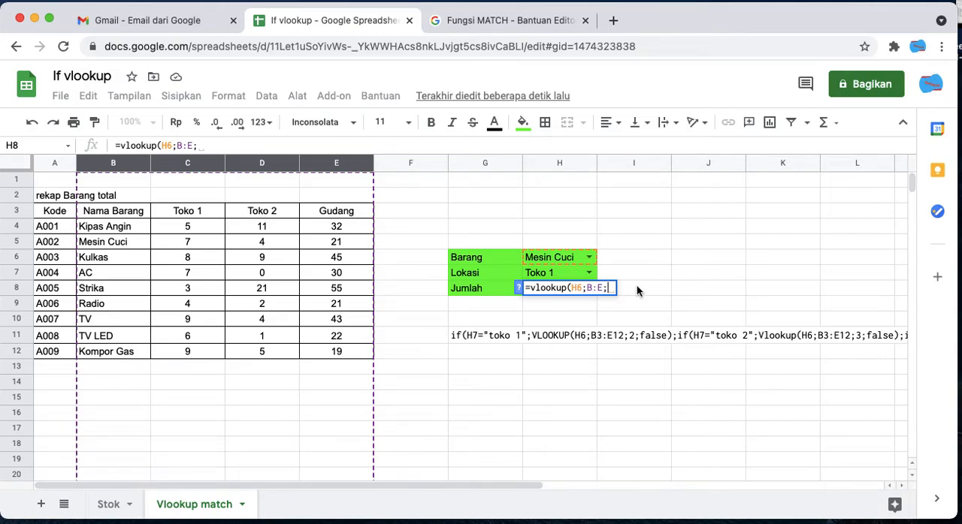
- Nest a MATCH function as the index argument of the VLOOKUP in H8, consulting the syntax help for both functions
{"action": "left_click", "coordinate": [517, 288]}
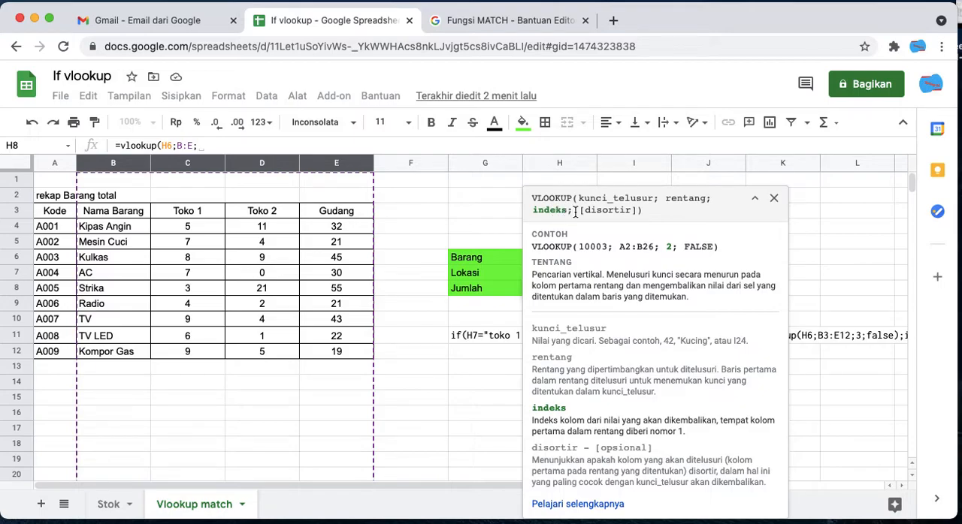
{"action": "left_click", "coordinate": [774, 199]}
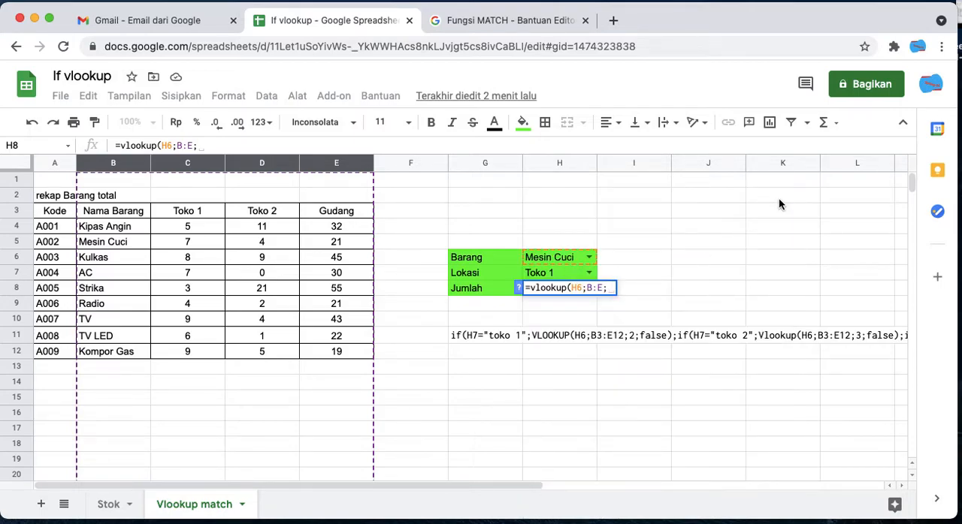
{"action": "type", "text": "mat"}
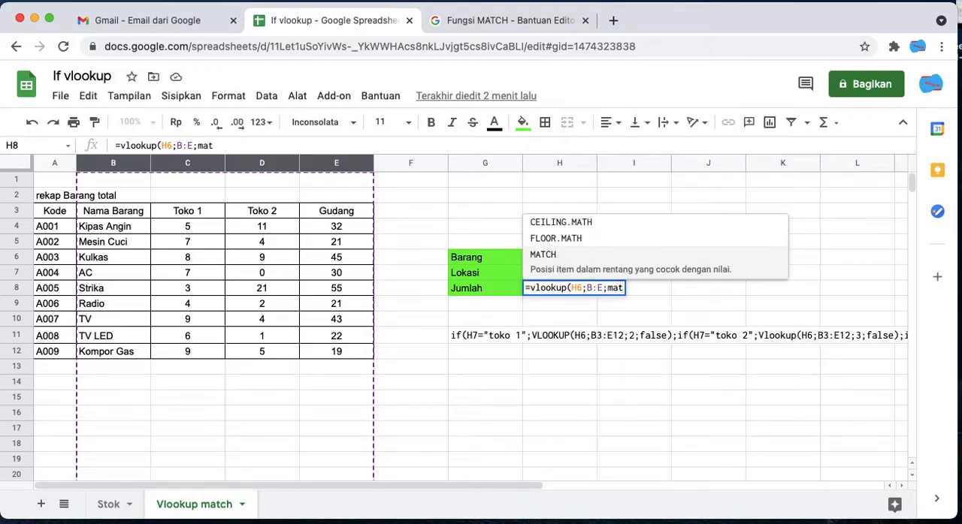
{"action": "type", "text": "ch"}
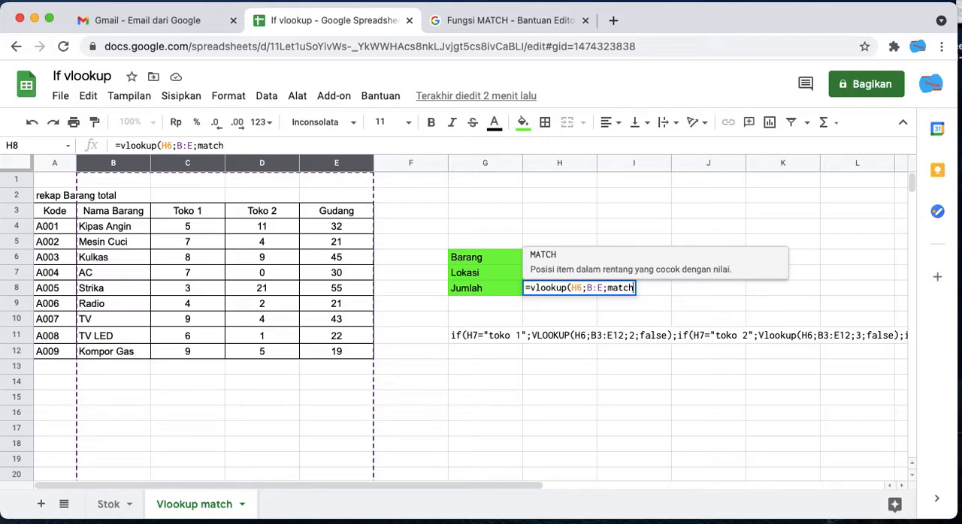
{"action": "type", "text": "("}
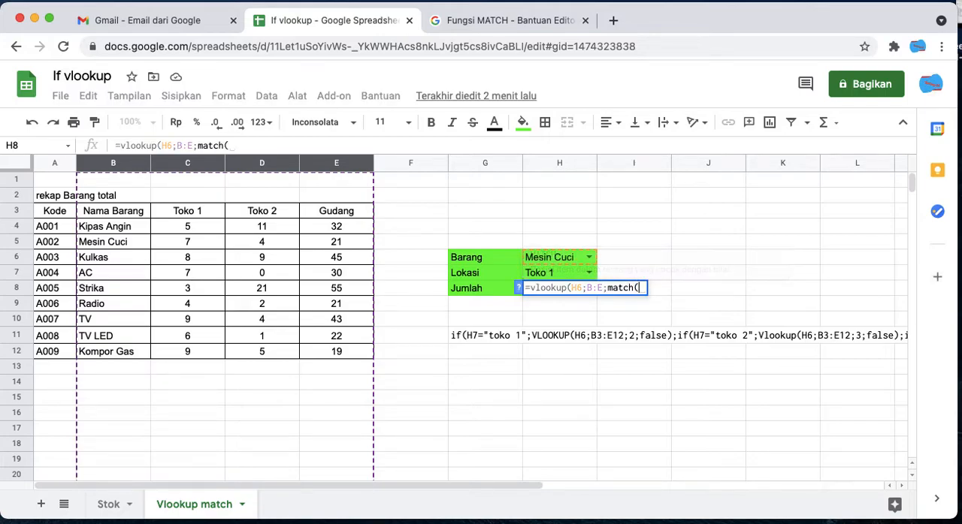
{"action": "left_click", "coordinate": [518, 289]}
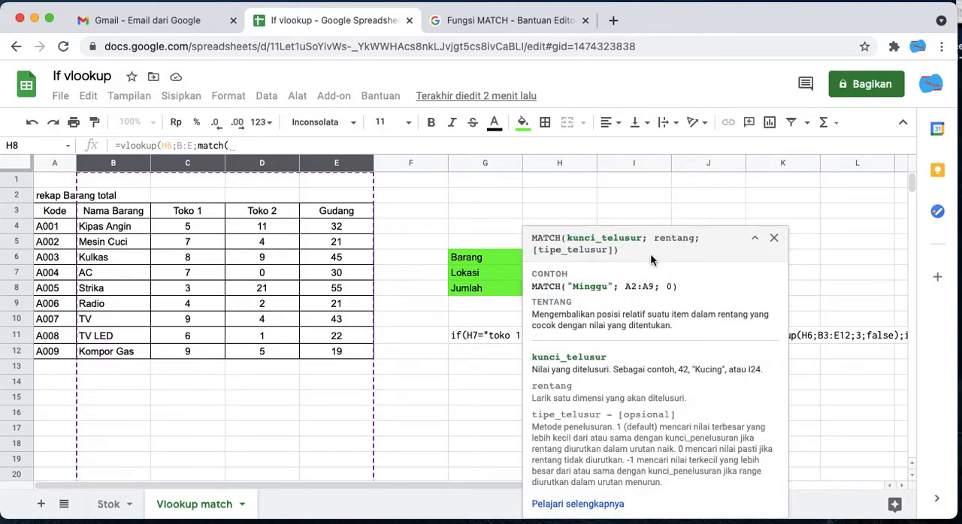
{"action": "left_click", "coordinate": [773, 238]}
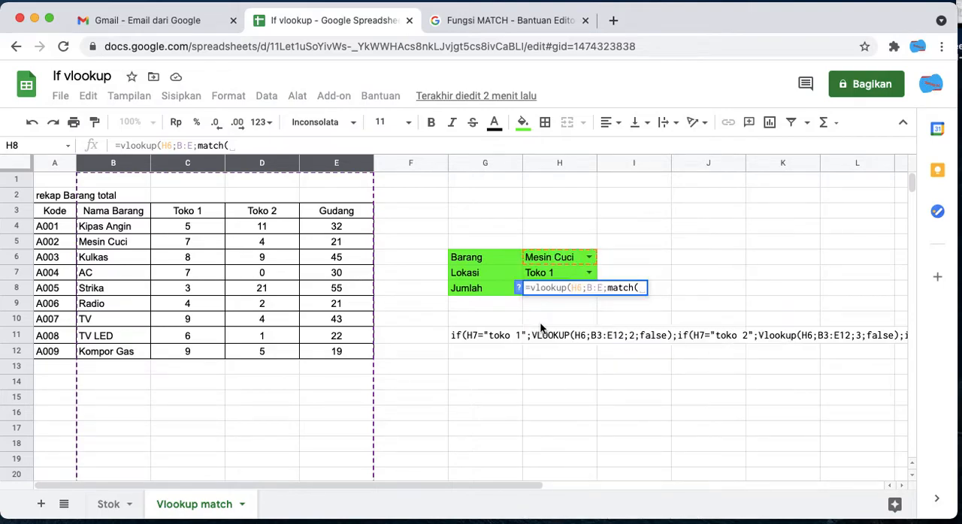
- Fill in the nested MATCH with H7 as the search key, the whole of row 3 as the range and 0 as the search type
{"action": "left_click", "coordinate": [553, 274]}
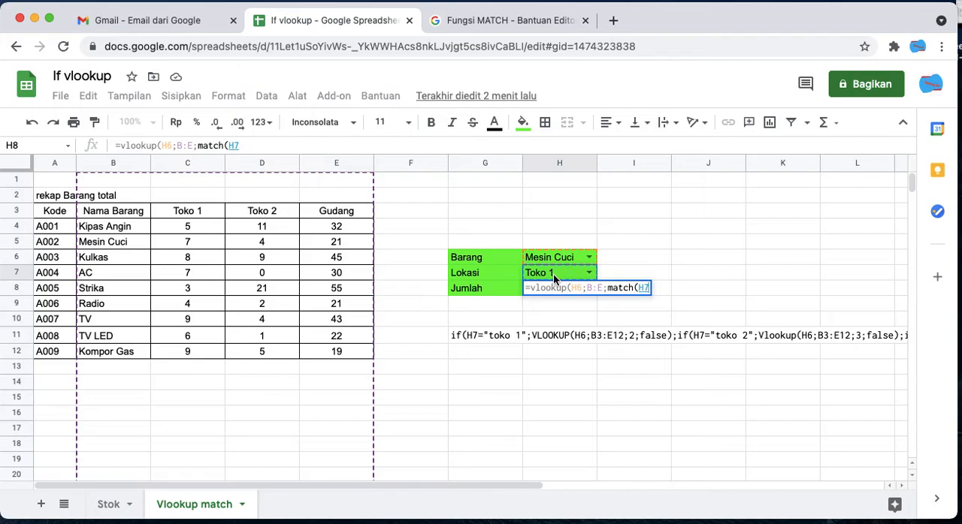
{"action": "type", "text": ";"}
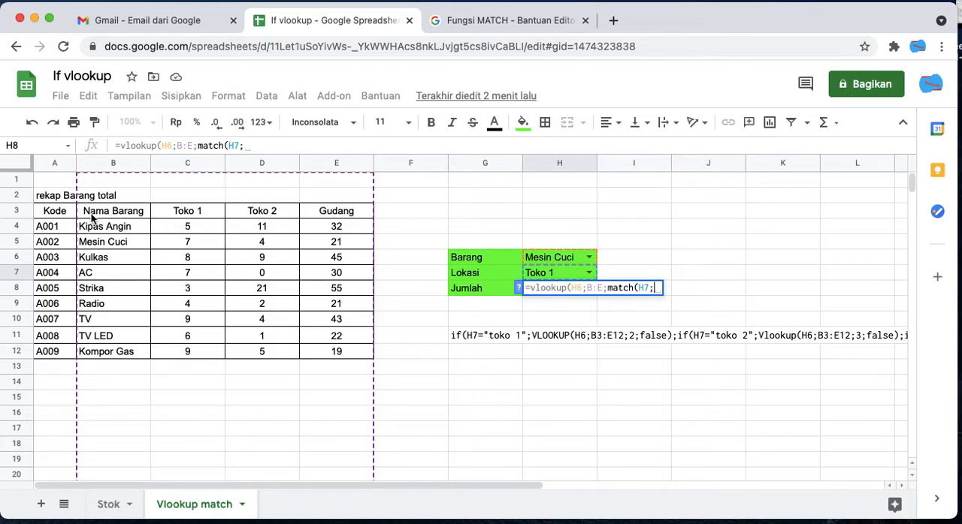
{"action": "left_click", "coordinate": [21, 214]}
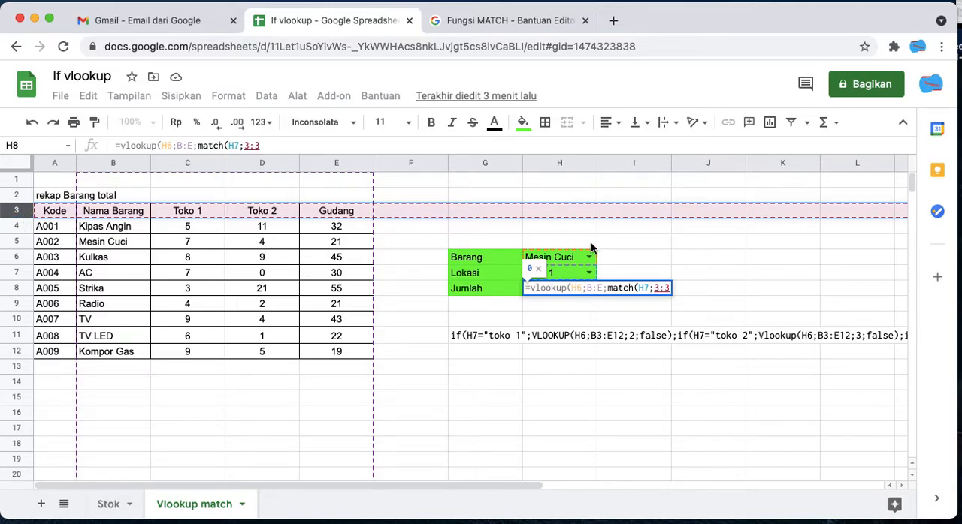
{"action": "type", "text": ";0"}
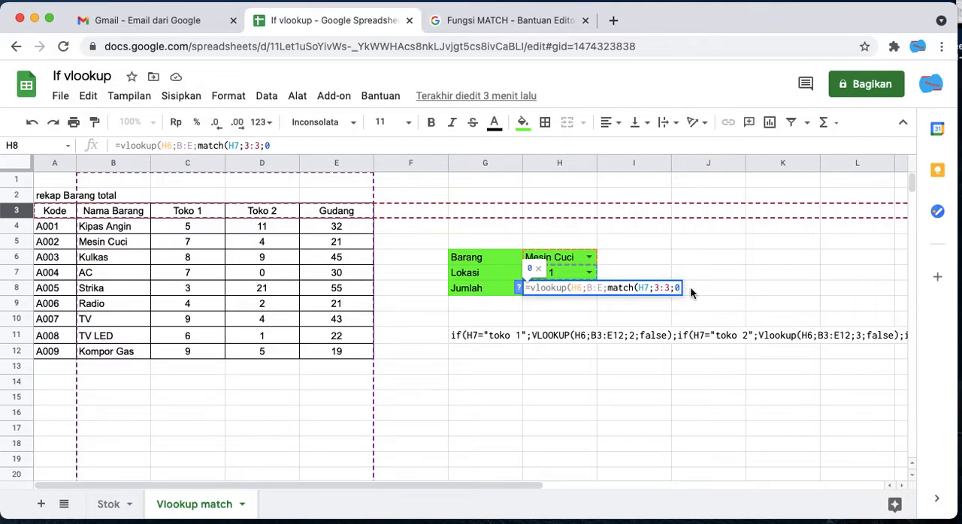
{"action": "type", "text": ");"}
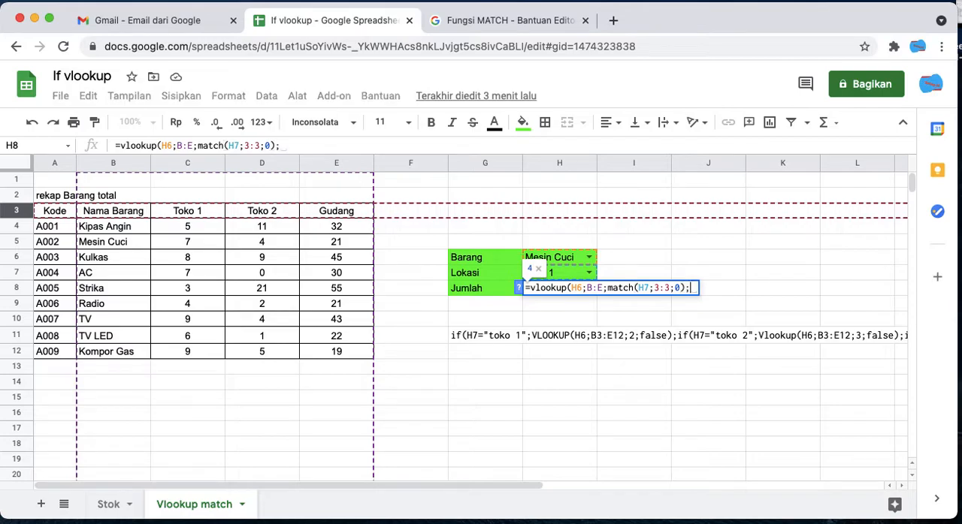
{"action": "type", "text": "false"}
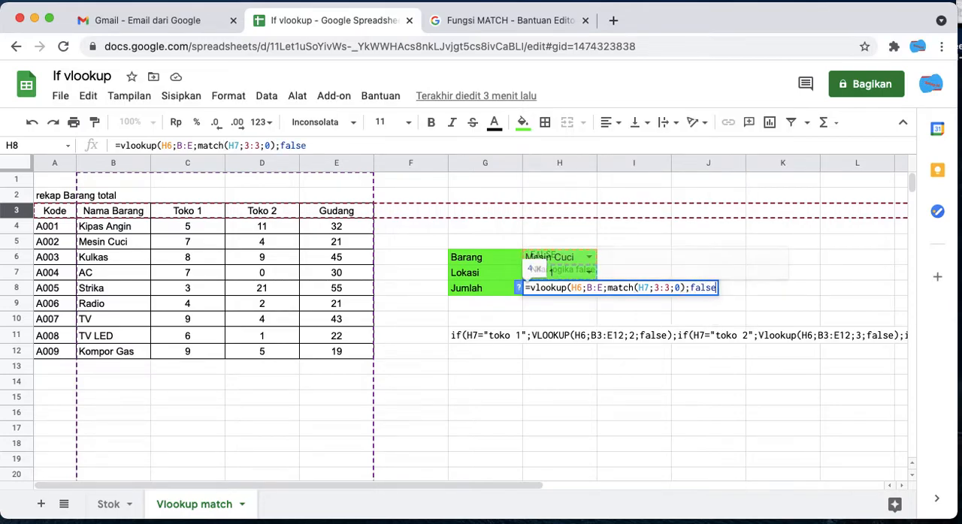
{"action": "type", "text": ")"}
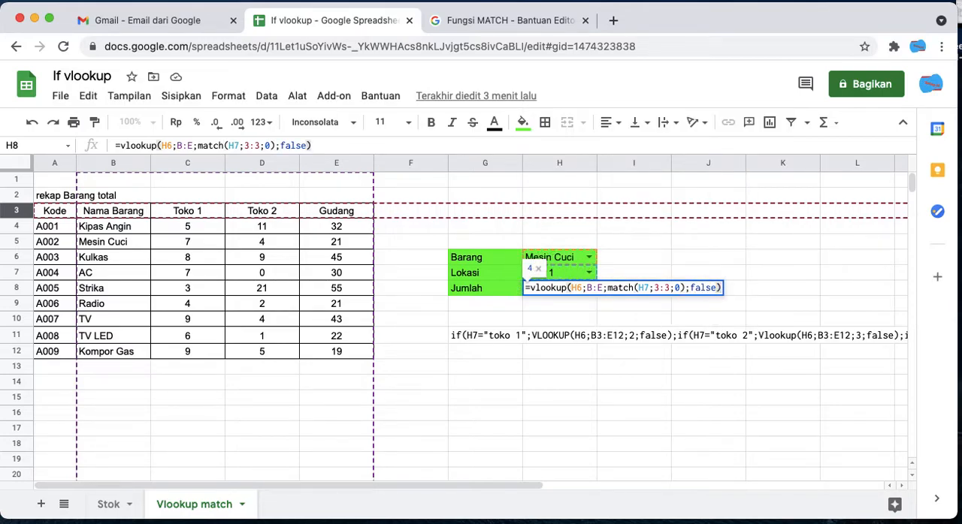
- Finish the VLOOKUP in H8 with false as its sort argument and enter the formula
{"action": "key", "text": "Return"}
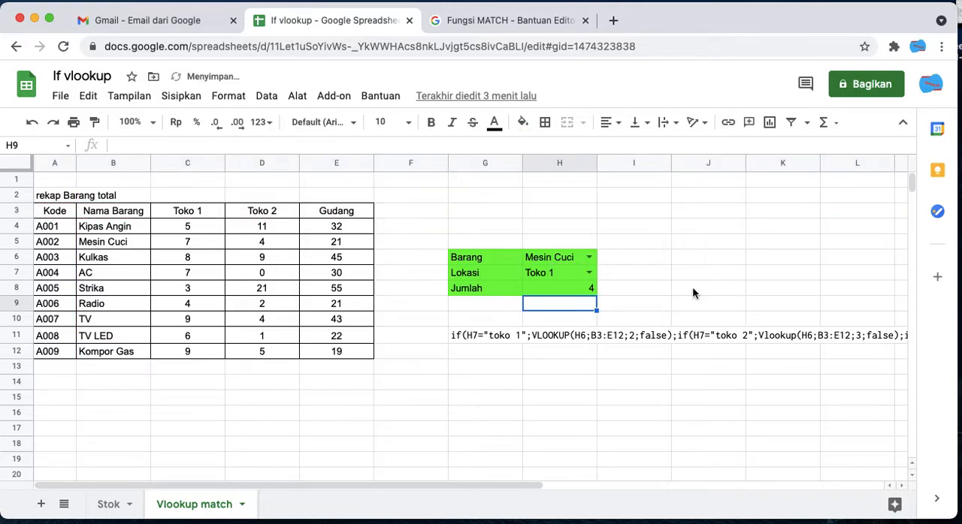
- Compare the Jumlah result in H8 with the Mesin Cuci quantity under Toko 2
{"action": "left_click", "coordinate": [562, 292]}
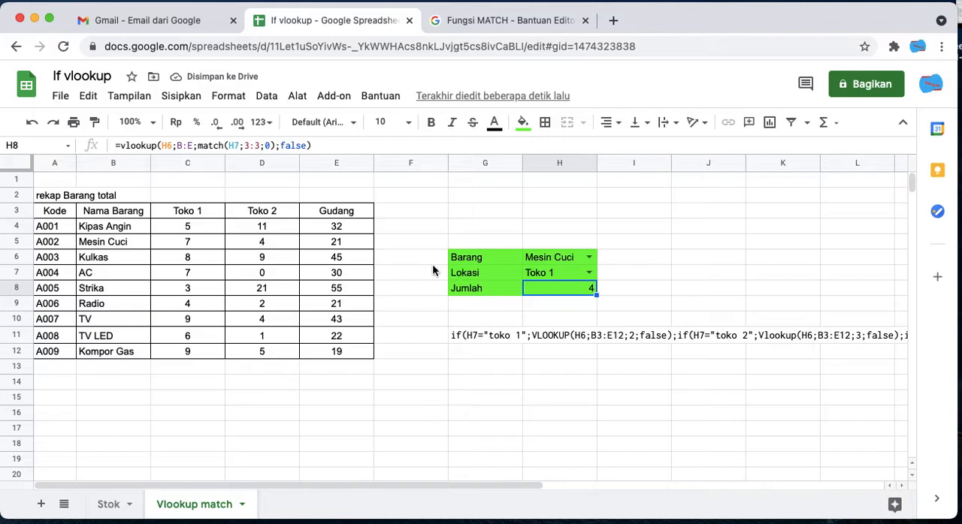
{"action": "left_click", "coordinate": [274, 242]}
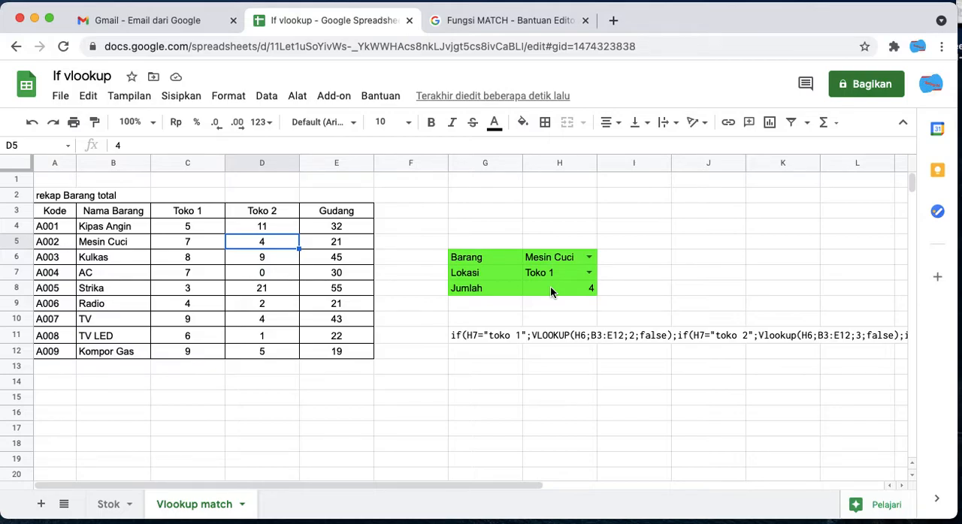
{"action": "left_click", "coordinate": [688, 293]}
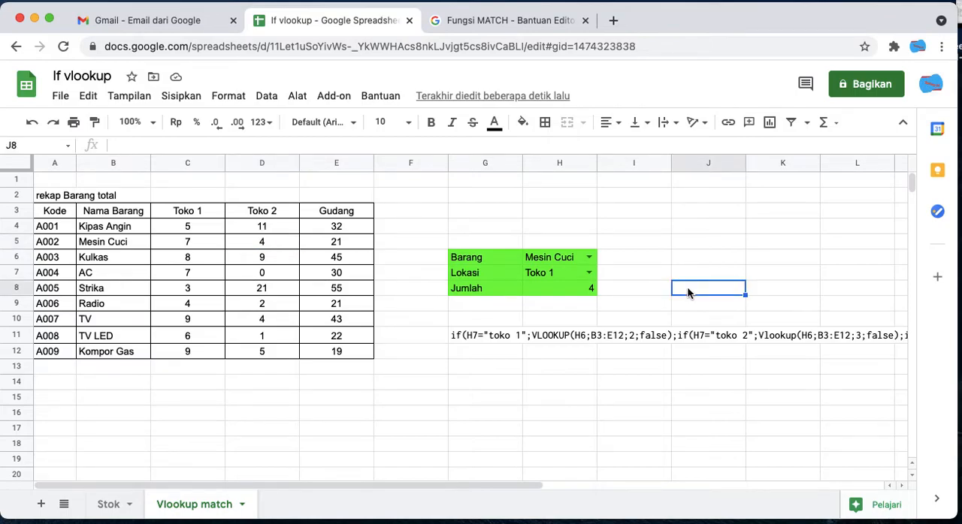
- Copy the MATCH part of the Jumlah formula into J8 as the standalone formula =match(H7;3:3;0)
{"action": "left_click", "coordinate": [572, 287]}
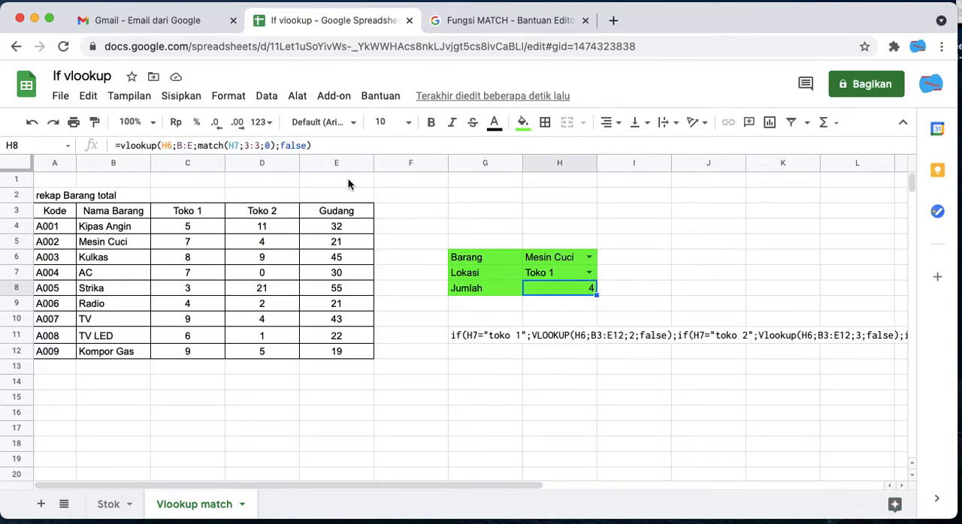
{"action": "left_click_drag", "start_coordinate": [197, 146], "coordinate": [274, 148]}
{"action": "key", "text": "super+c"}
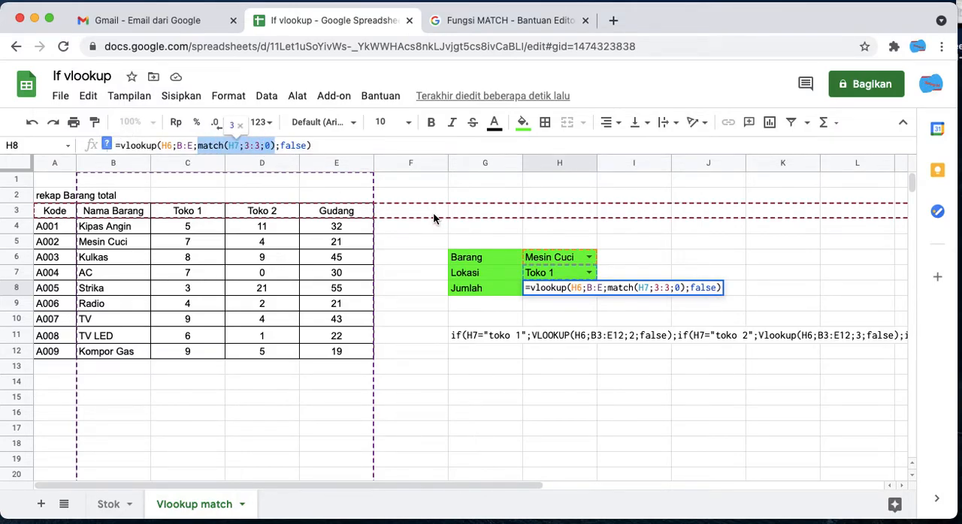
{"action": "key", "text": "Escape"}
{"action": "left_click", "coordinate": [691, 294]}
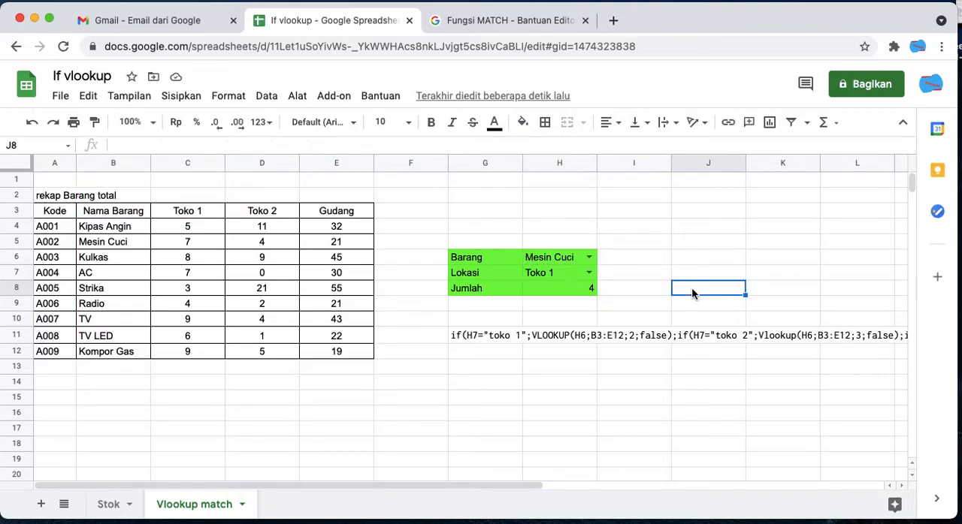
{"action": "key", "text": "super+v"}
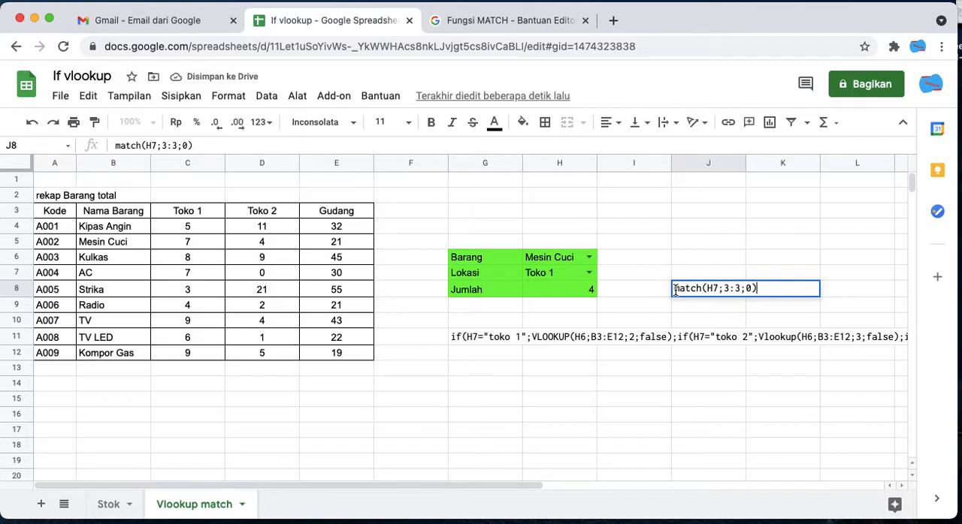
{"action": "type", "text": "="}
{"action": "key", "text": "BackSpace"}
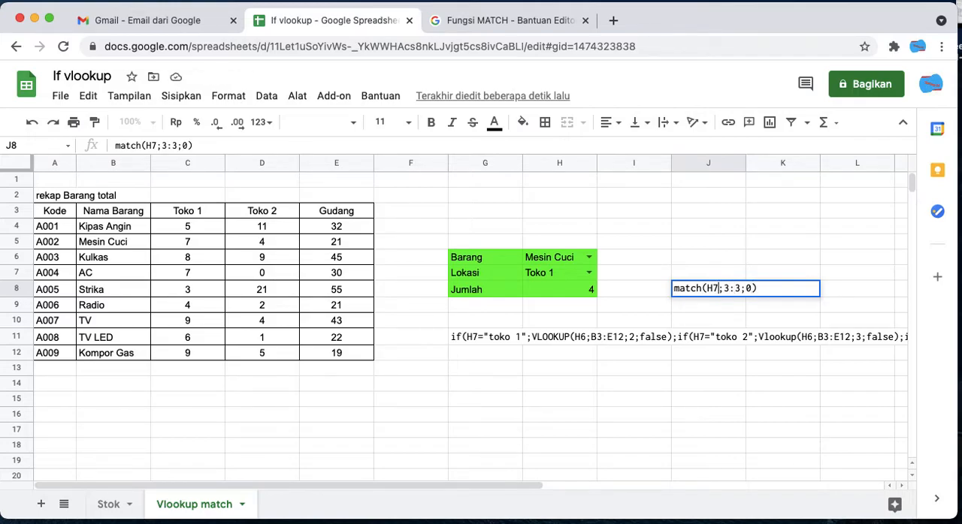
{"action": "type", "text": "="}
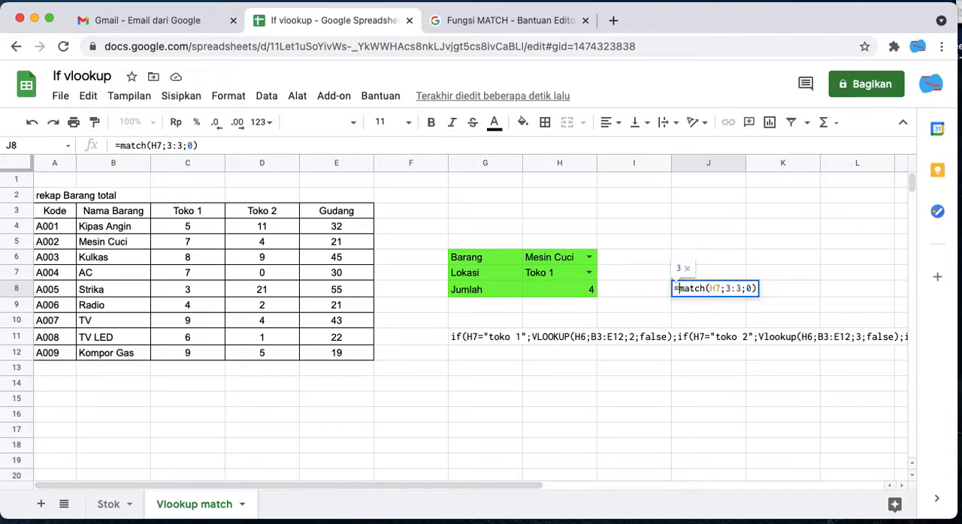
{"action": "key", "text": "Return"}
{"action": "left_click", "coordinate": [736, 292]}
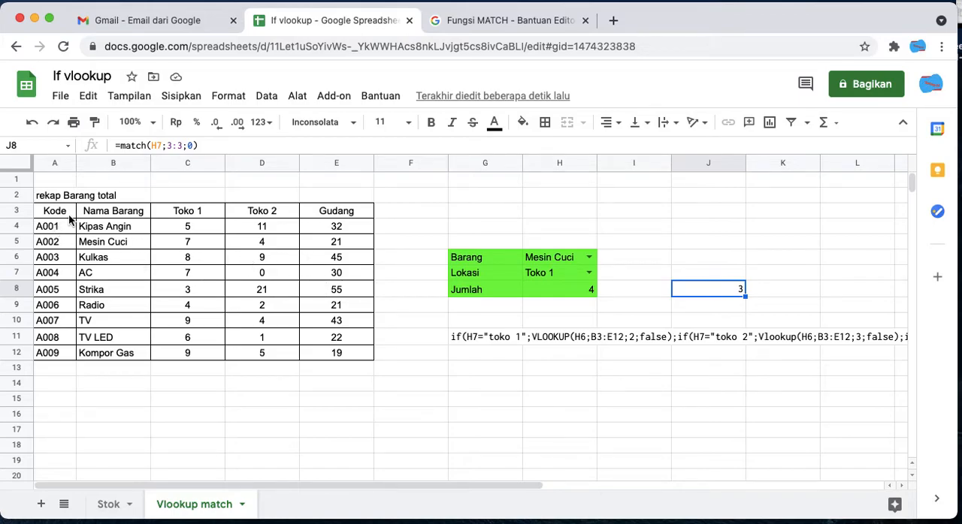
- Examine the Jumlah formula against the Toko 1 header, the first item rows and column A to trace how the columns are counted
{"action": "left_click", "coordinate": [192, 213]}
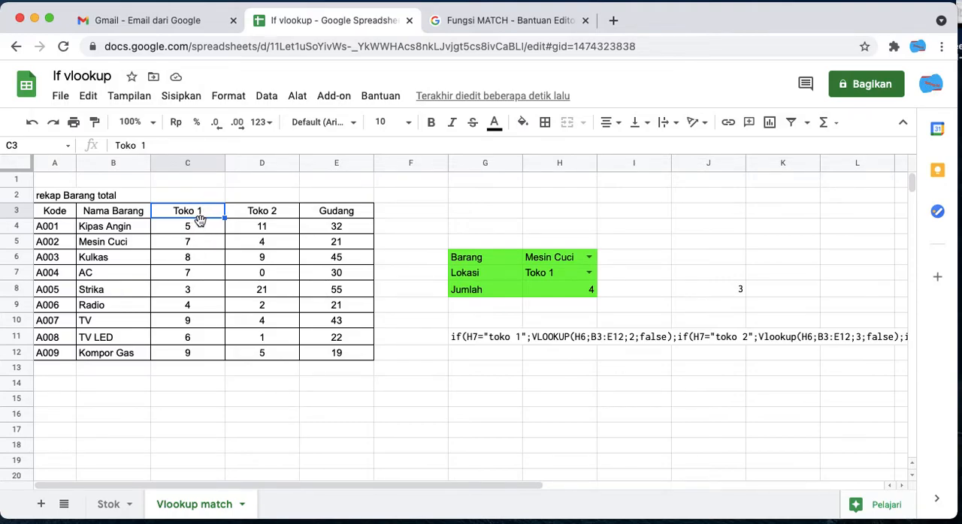
{"action": "left_click", "coordinate": [580, 292]}
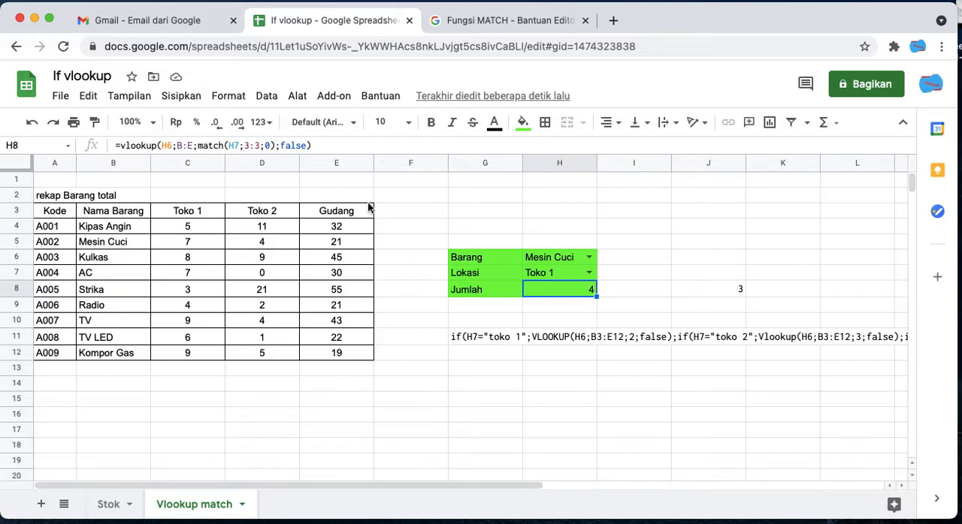
{"action": "left_click", "coordinate": [160, 148]}
{"action": "left_click", "coordinate": [120, 231]}
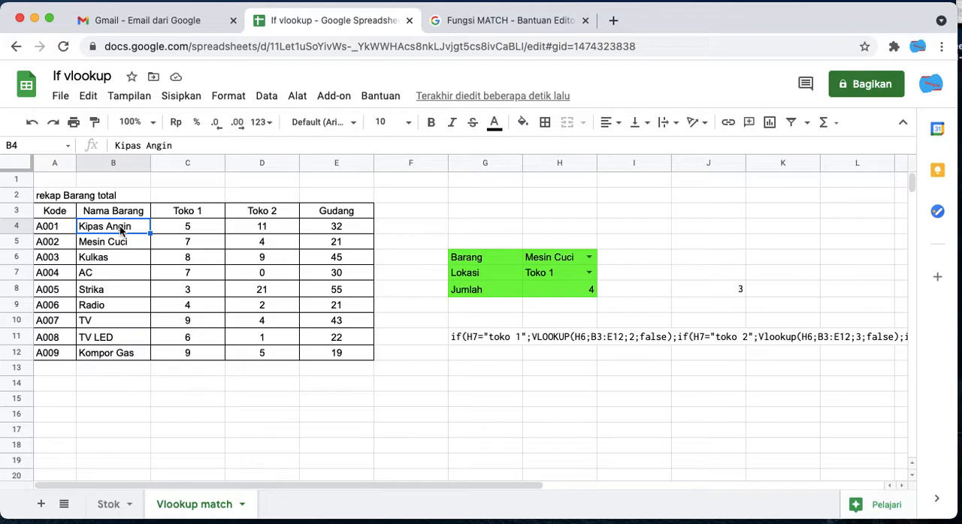
{"action": "left_click", "coordinate": [170, 233]}
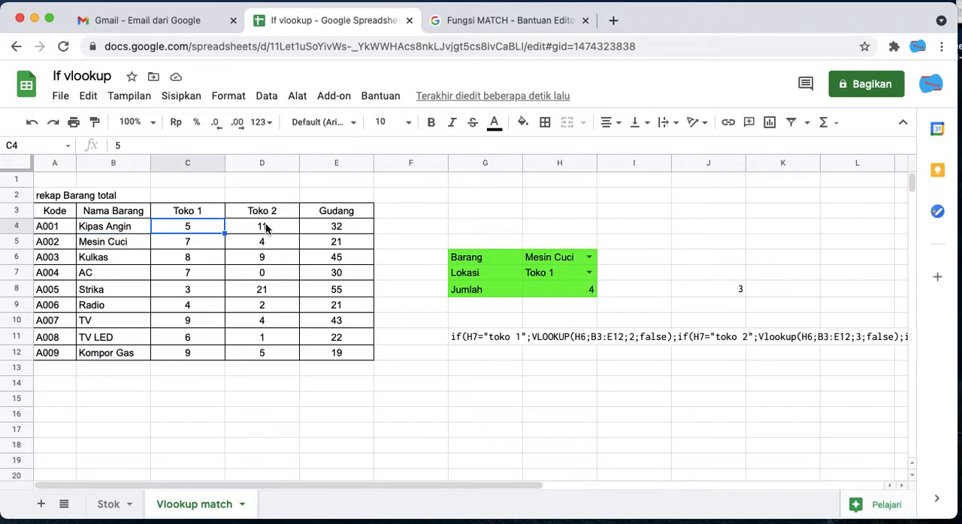
{"action": "left_click", "coordinate": [268, 231]}
{"action": "left_click", "coordinate": [271, 241]}
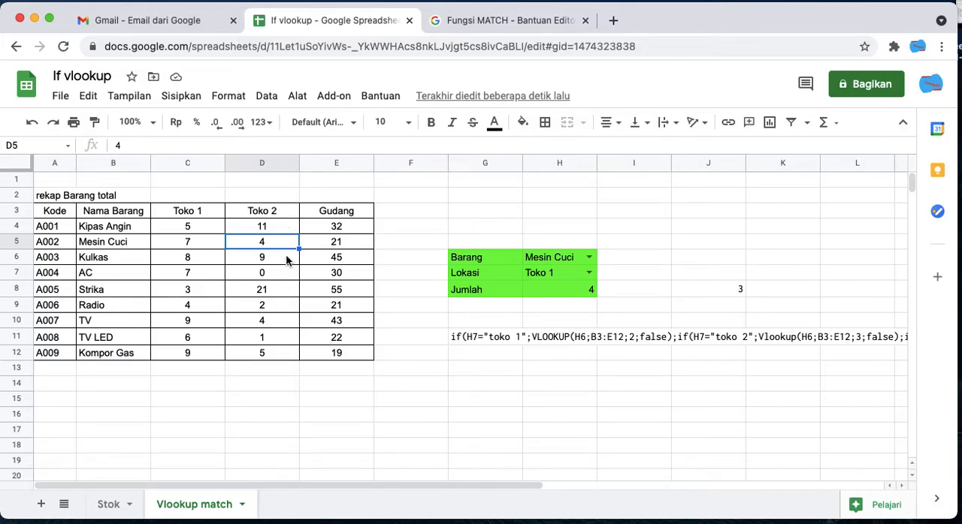
{"action": "left_click", "coordinate": [575, 289]}
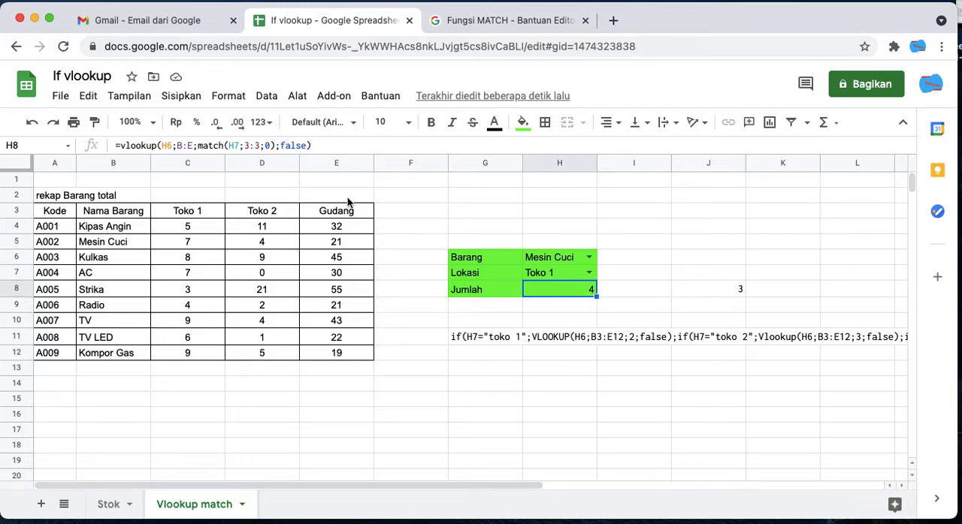
{"action": "left_click", "coordinate": [47, 165]}
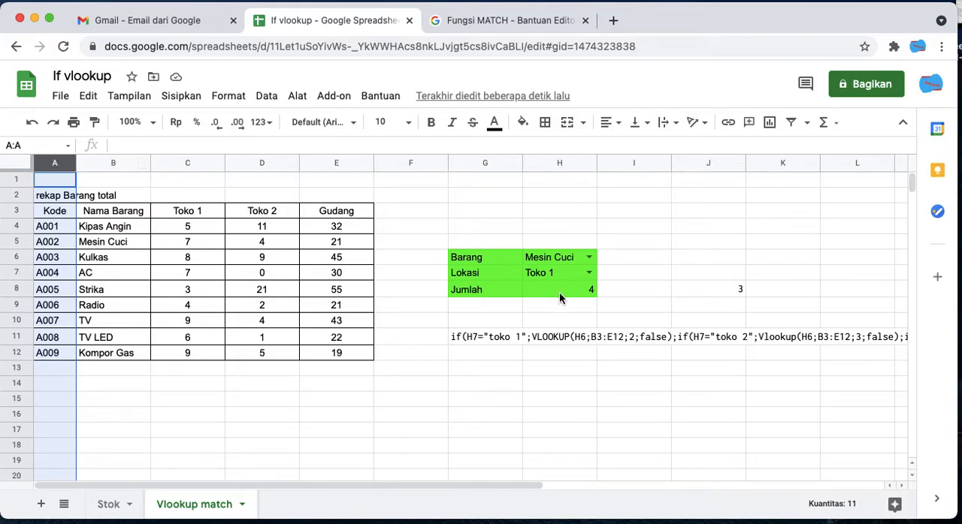
{"action": "left_click", "coordinate": [560, 298]}
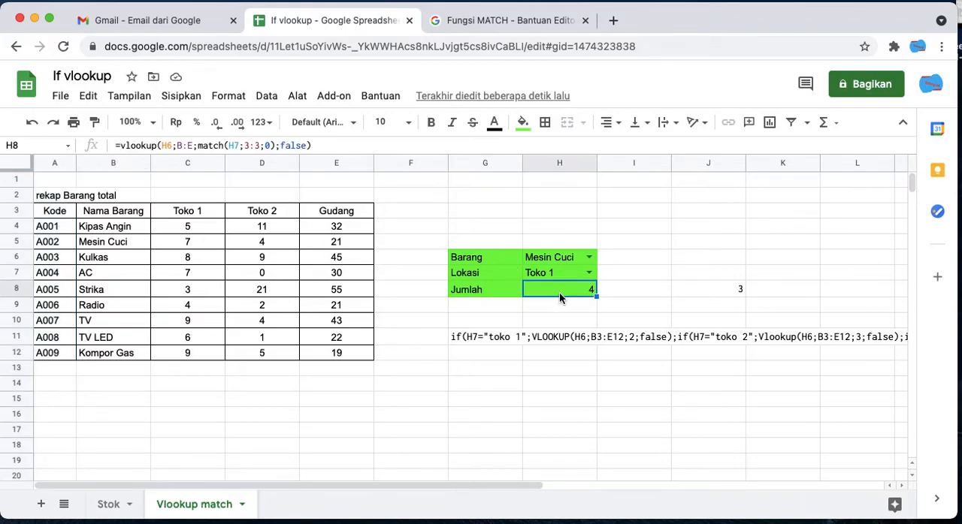
- Replace the MATCH lookup range in the H8 Jumlah formula with B3:E3 and check the result against the Mesin Cuci quantity under Toko 1
{"action": "left_click", "coordinate": [265, 145]}
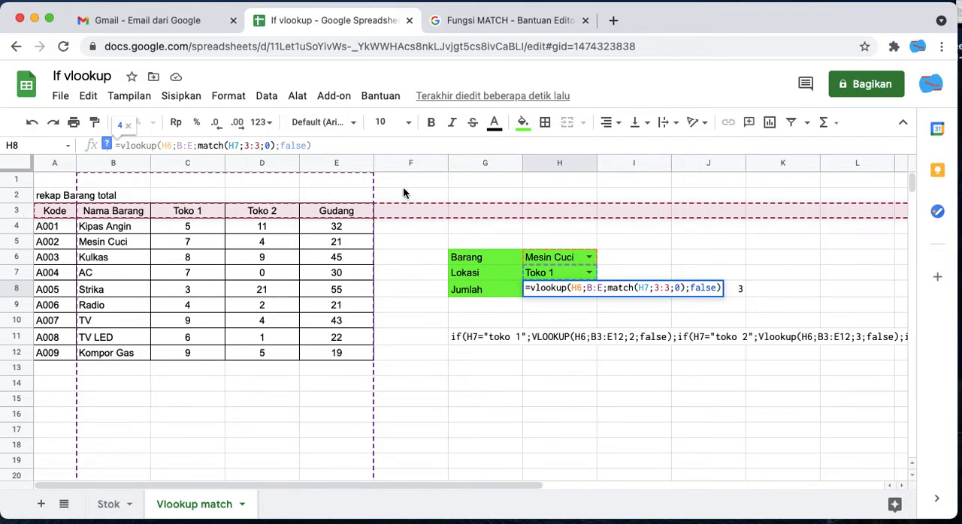
{"action": "left_click", "coordinate": [259, 146]}
{"action": "key", "text": "BackSpace"}
{"action": "key", "text": "BackSpace"}
{"action": "key", "text": "BackSpace"}
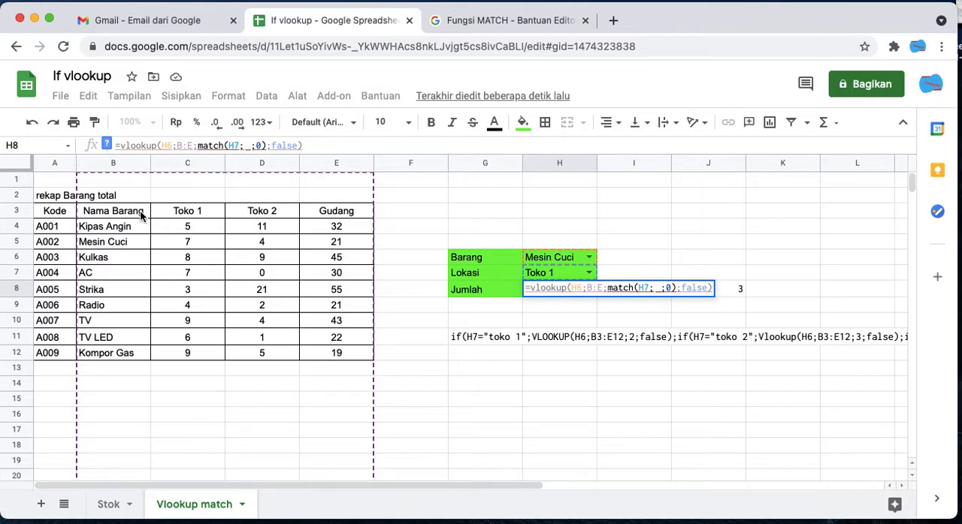
{"action": "left_click_drag", "start_coordinate": [128, 212], "coordinate": [318, 208]}
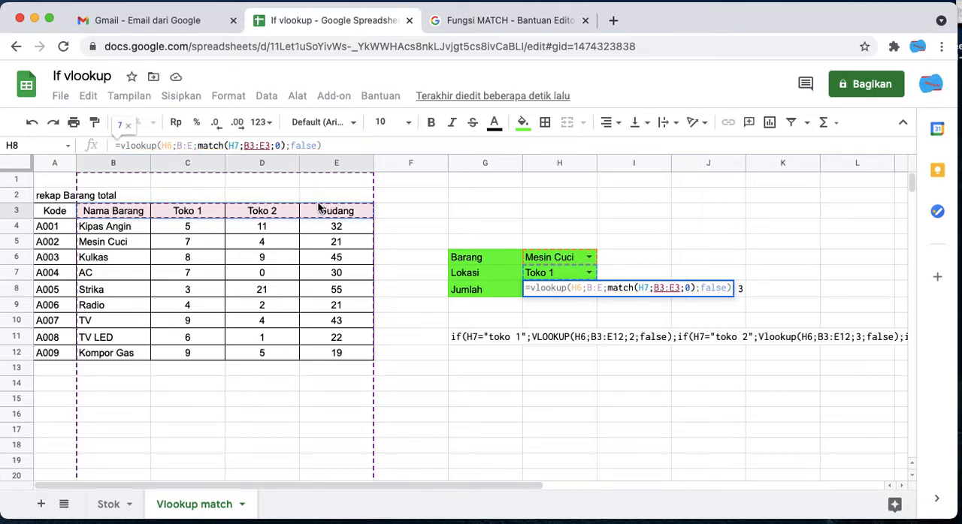
{"action": "key", "text": "Return"}
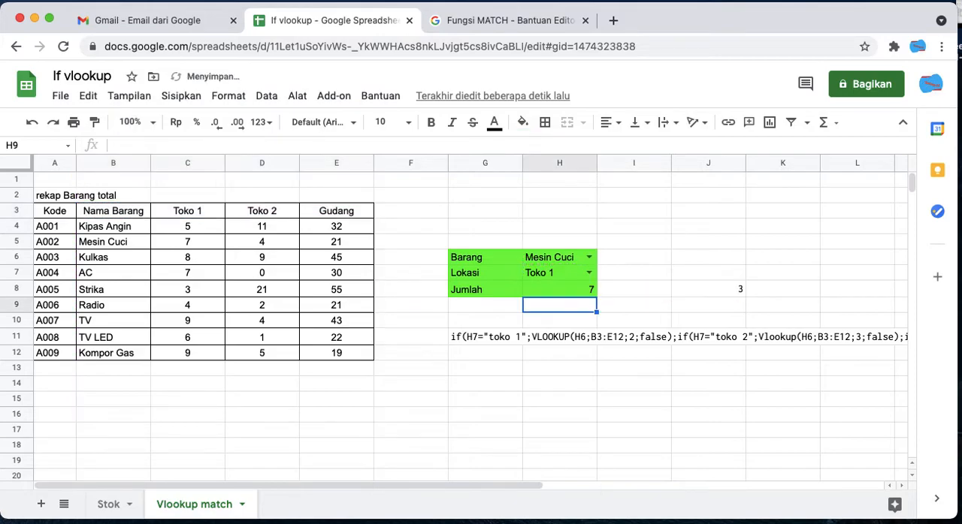
{"action": "left_click", "coordinate": [546, 287]}
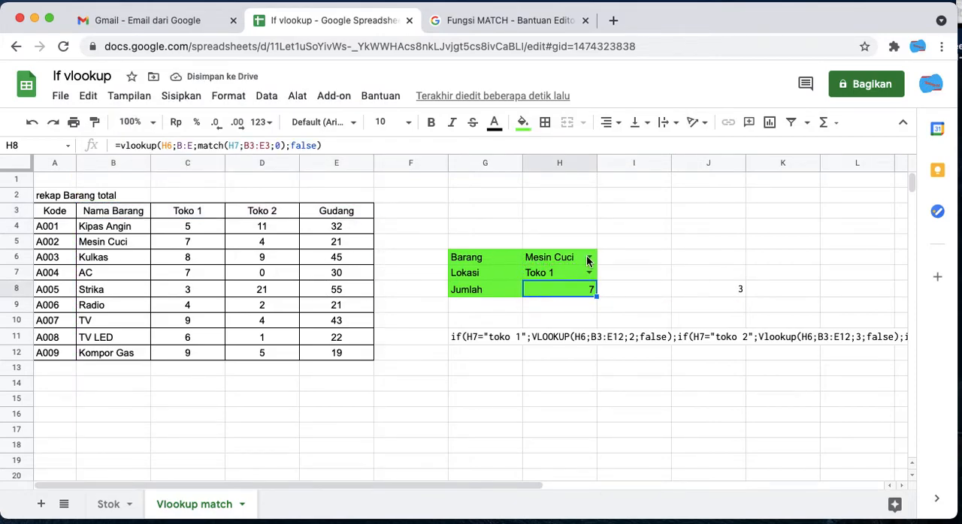
{"action": "left_click", "coordinate": [179, 247]}
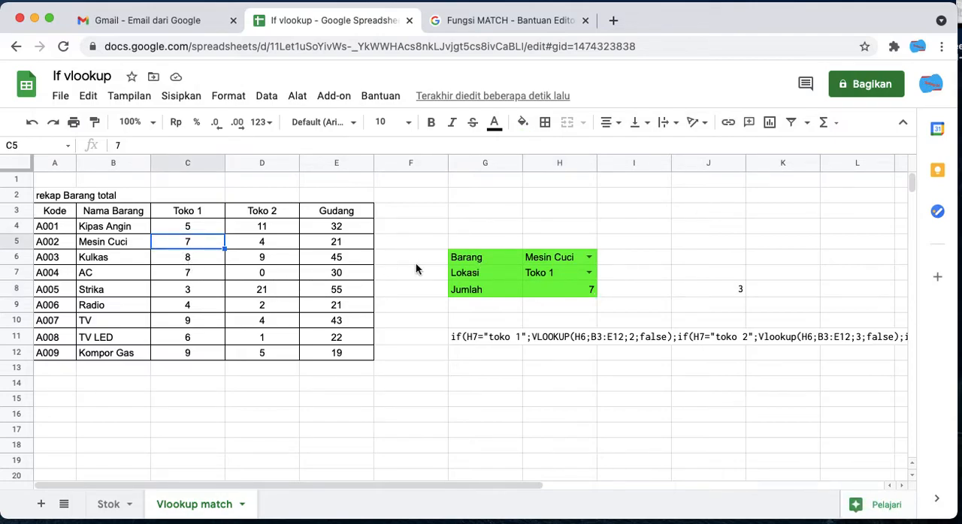
- Set Barang to AC and compare the Jumlah result with the AC quantity under Toko 1
{"action": "left_click", "coordinate": [559, 258]}
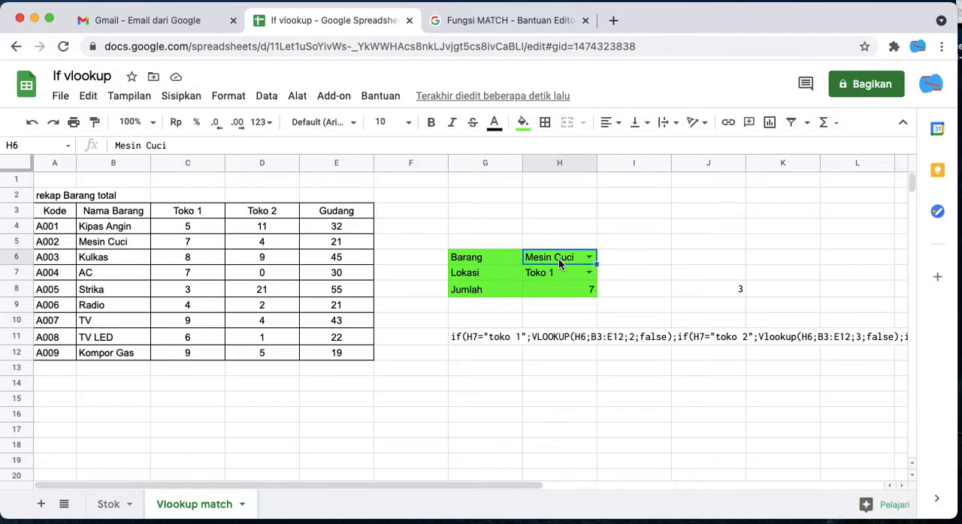
{"action": "left_click", "coordinate": [589, 257]}
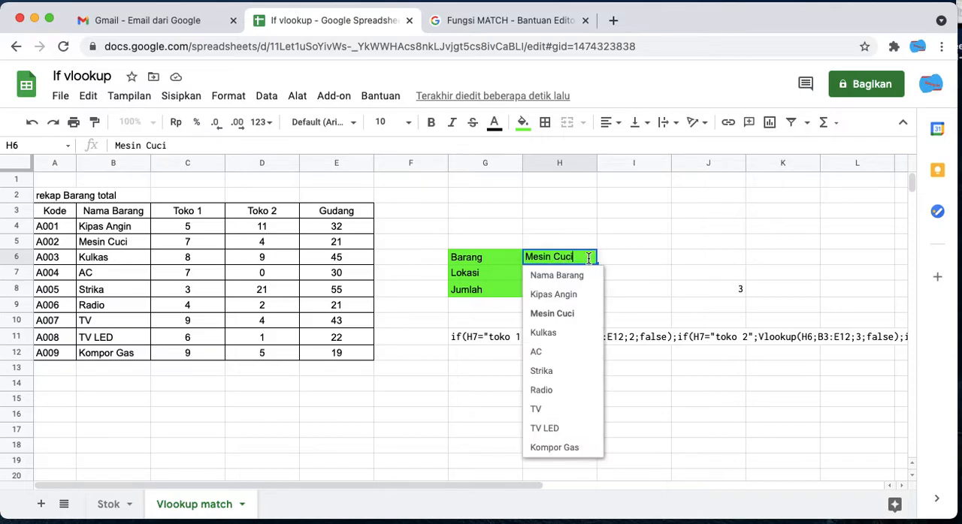
{"action": "left_click", "coordinate": [560, 353]}
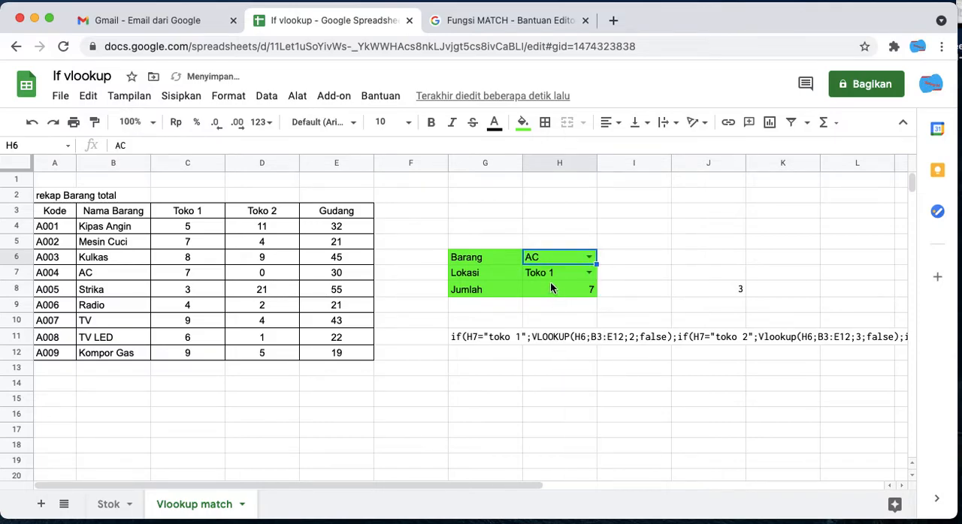
{"action": "left_click", "coordinate": [655, 277]}
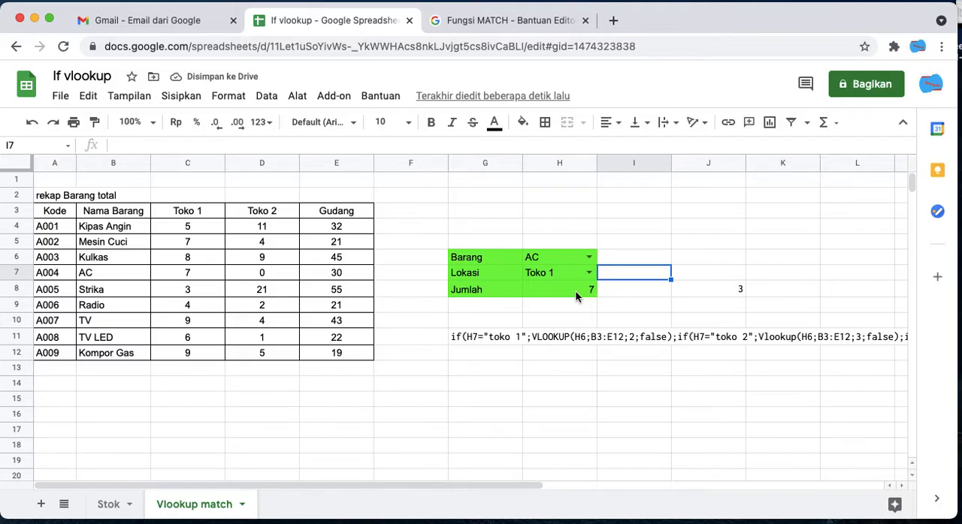
{"action": "left_click", "coordinate": [577, 292]}
{"action": "left_click", "coordinate": [201, 275]}
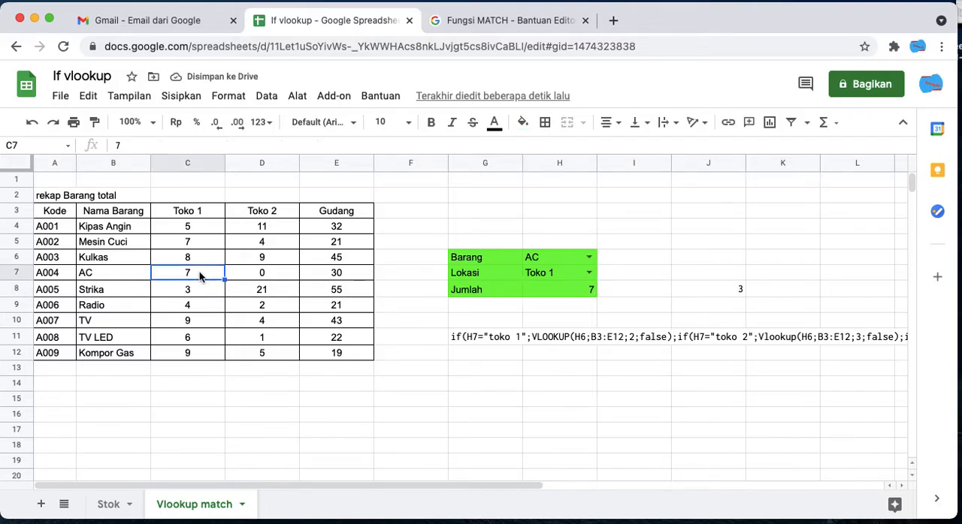
- Set Barang in H6 to Strika
{"action": "left_click", "coordinate": [533, 260]}
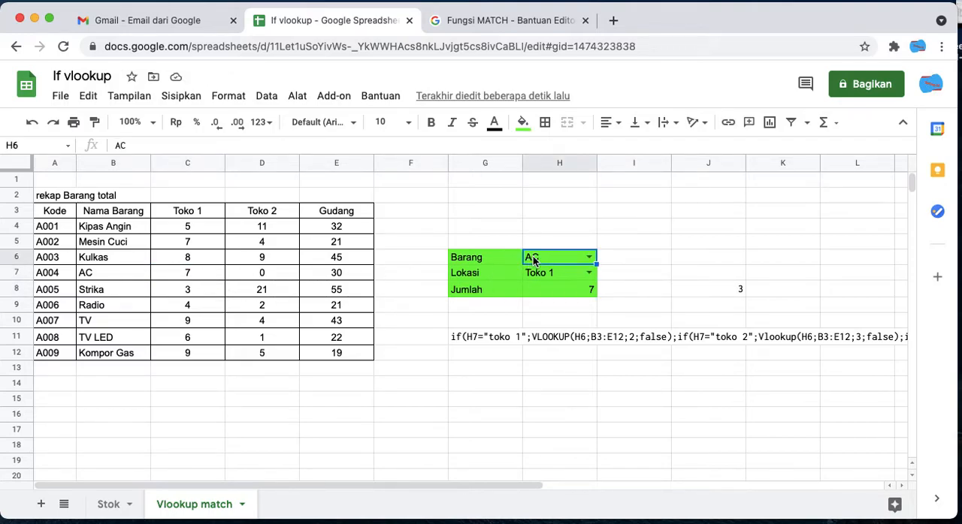
{"action": "left_click", "coordinate": [588, 258]}
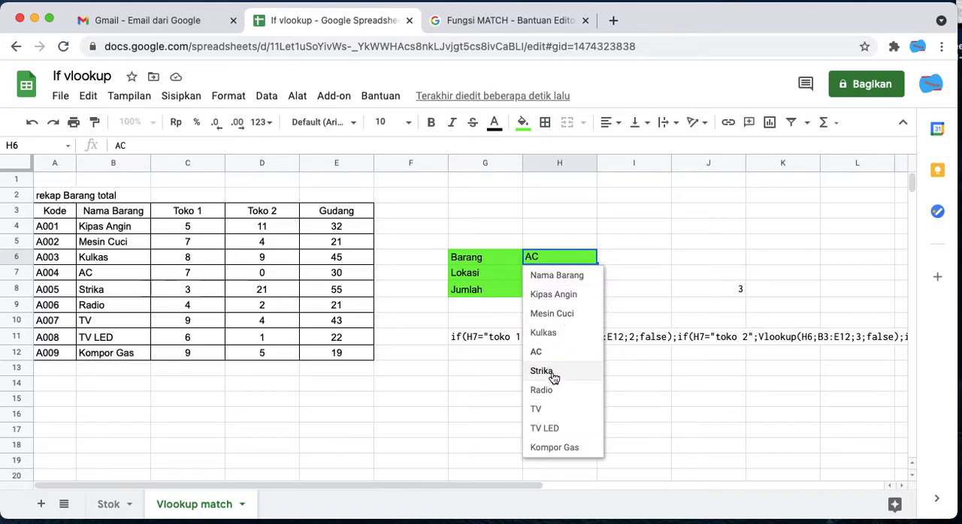
{"action": "left_click", "coordinate": [553, 370]}
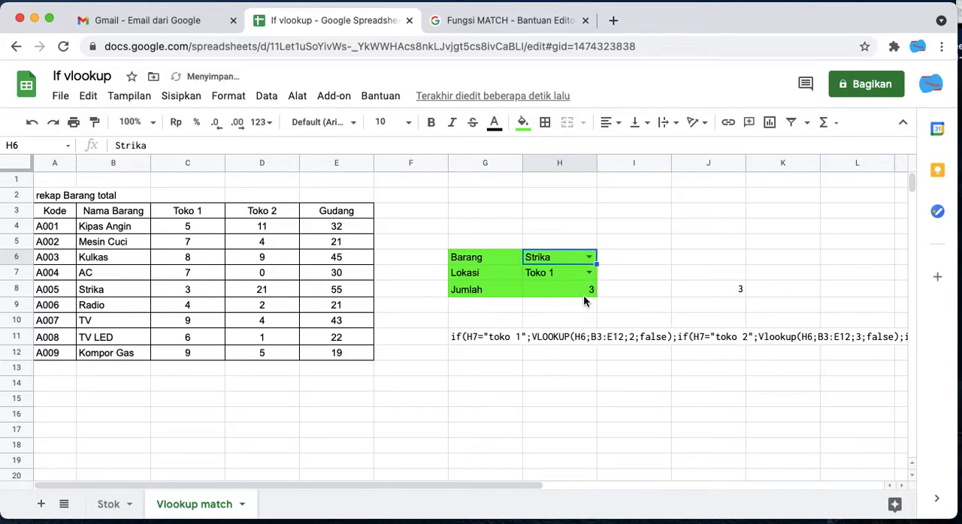
- Test Lokasi with Toko 2 and finally Gudang, checking Jumlah against the Strika row of the stock table each time
{"action": "left_click", "coordinate": [579, 274]}
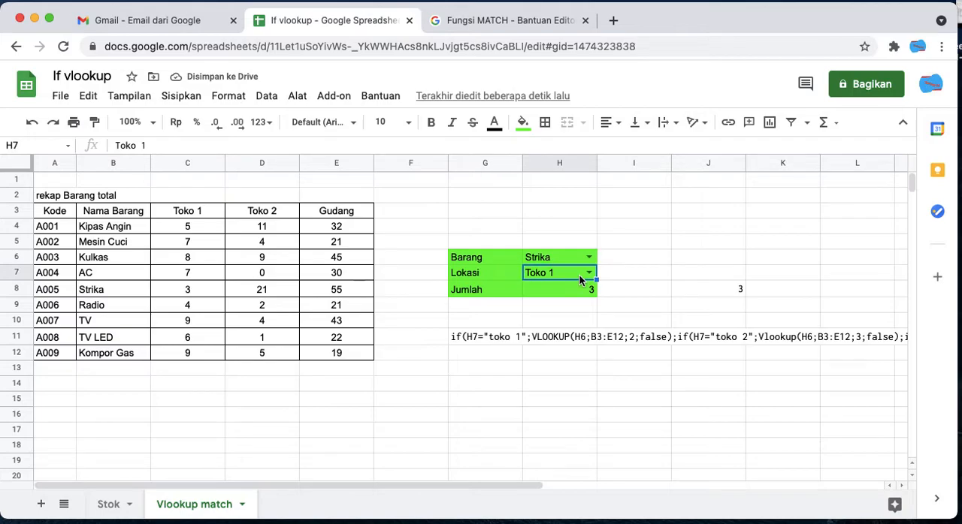
{"action": "double_click", "coordinate": [582, 274]}
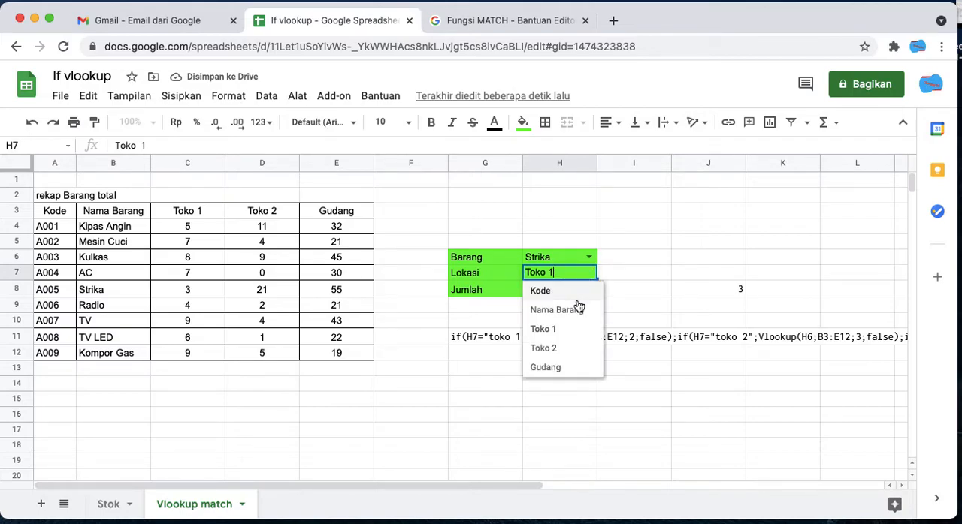
{"action": "left_click", "coordinate": [573, 349]}
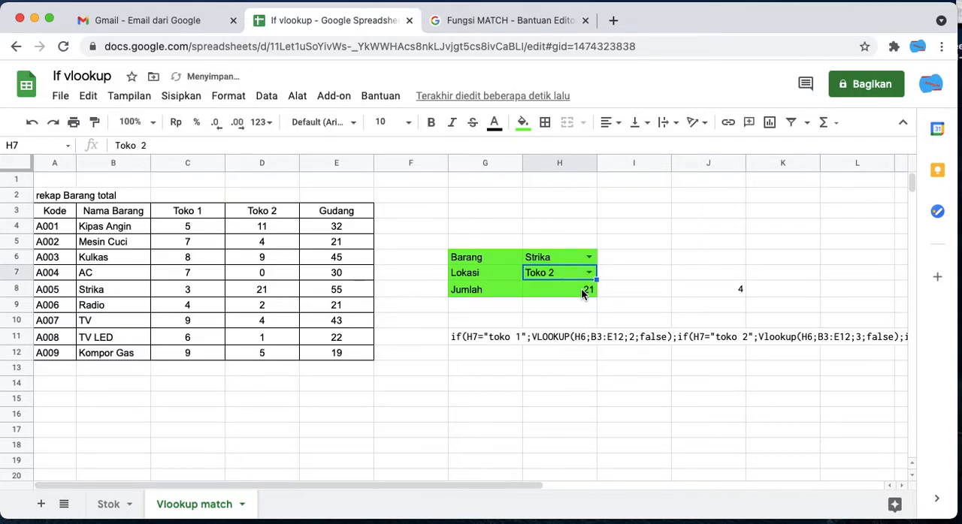
{"action": "left_click", "coordinate": [260, 289]}
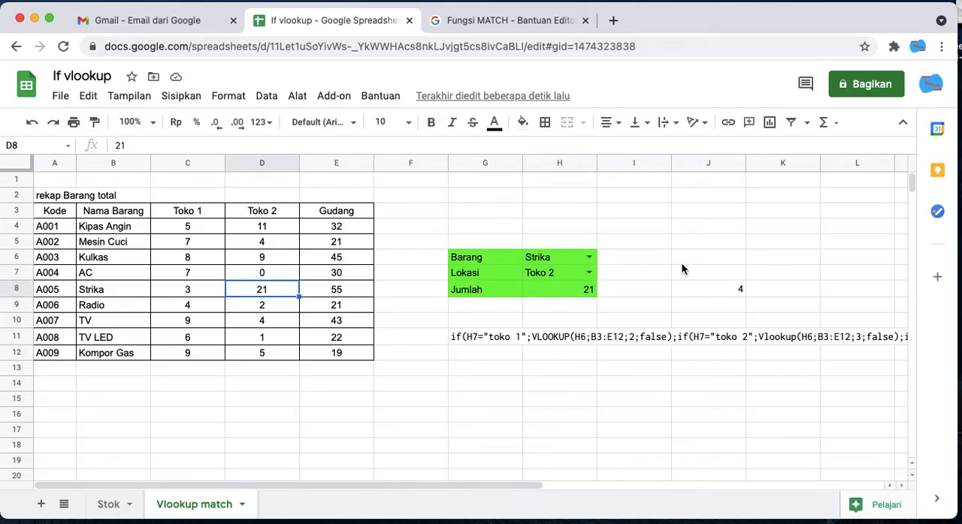
{"action": "left_click", "coordinate": [589, 272]}
{"action": "left_click", "coordinate": [547, 368]}
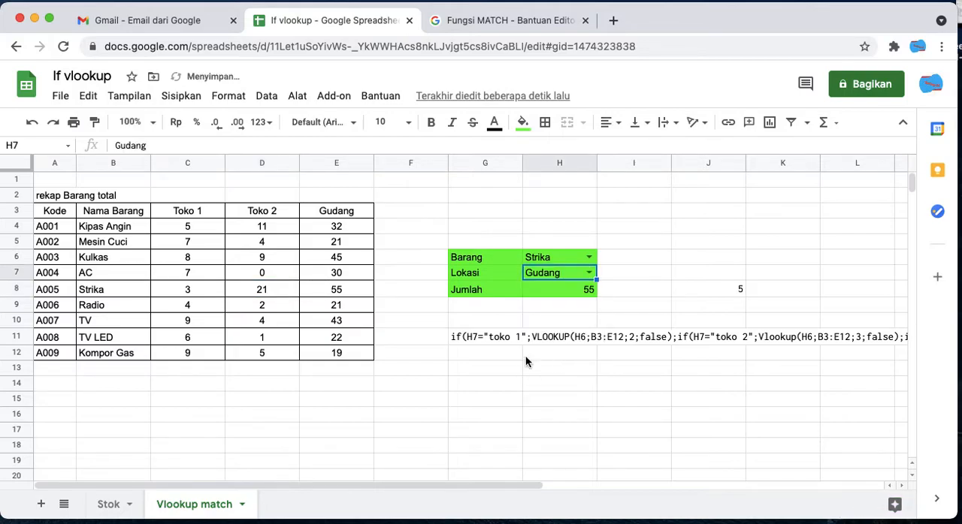
{"action": "left_click", "coordinate": [331, 293]}
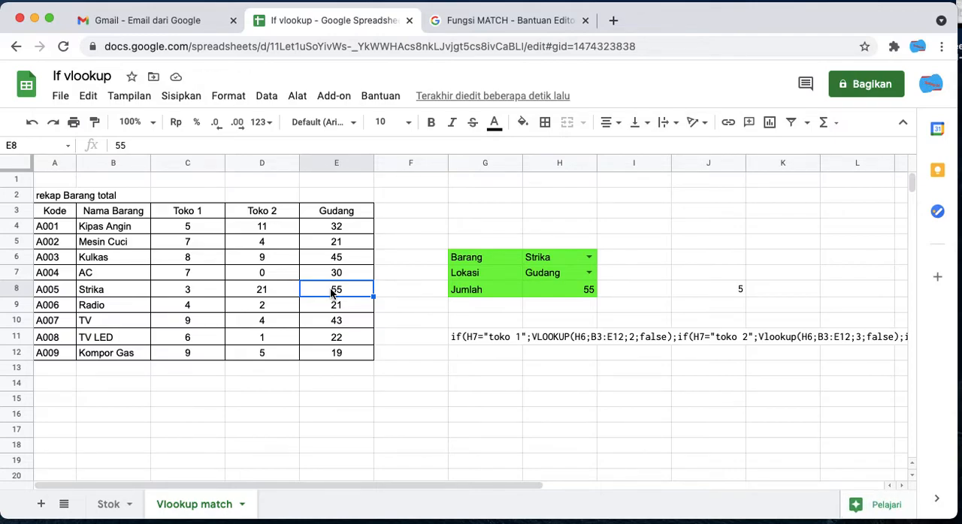
- Copy the Jumlah formula from H8 into G12 as plain text without the equals sign: vlookup(H6;B:E;match(H7;B3:E3;0);false)
{"action": "left_click", "coordinate": [565, 291]}
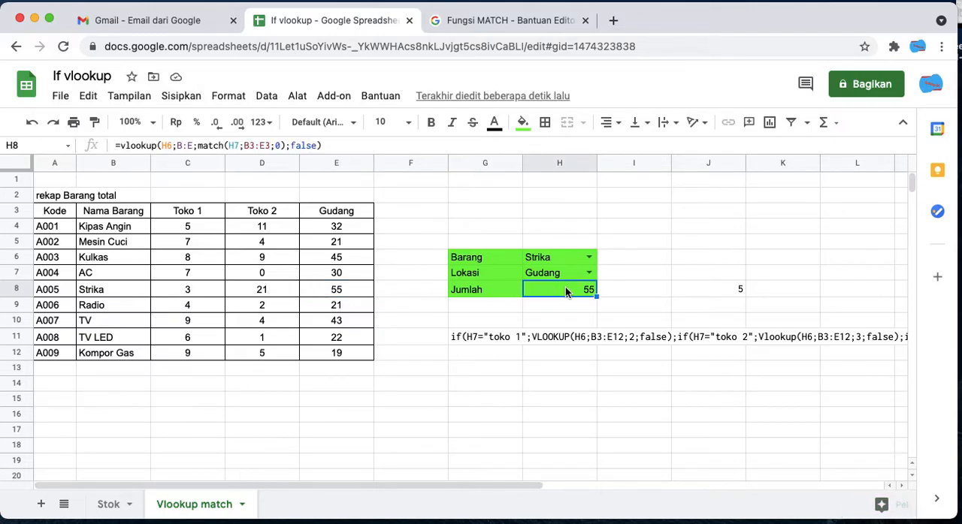
{"action": "left_click", "coordinate": [331, 145]}
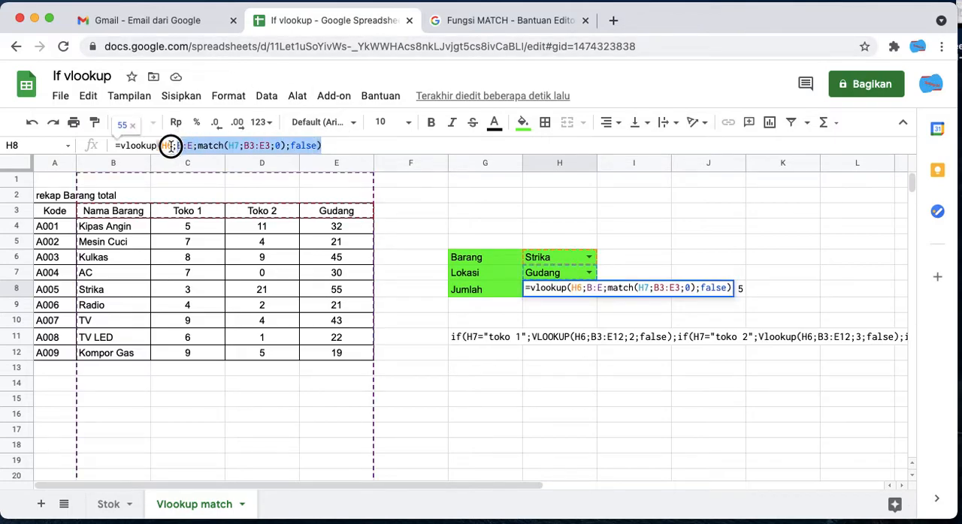
{"action": "left_click_drag", "start_coordinate": [114, 158], "coordinate": [104, 135]}
{"action": "key", "text": "ctrl+c"}
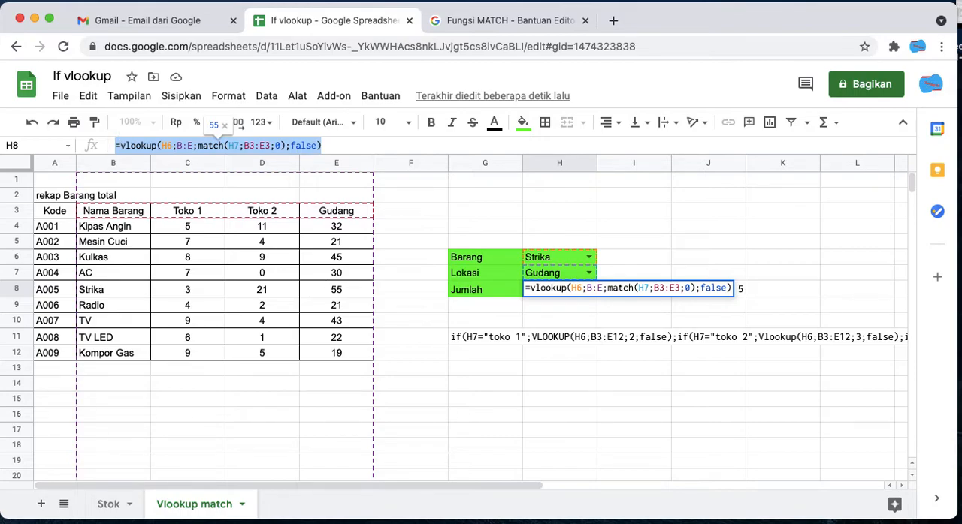
{"action": "key", "text": "Escape"}
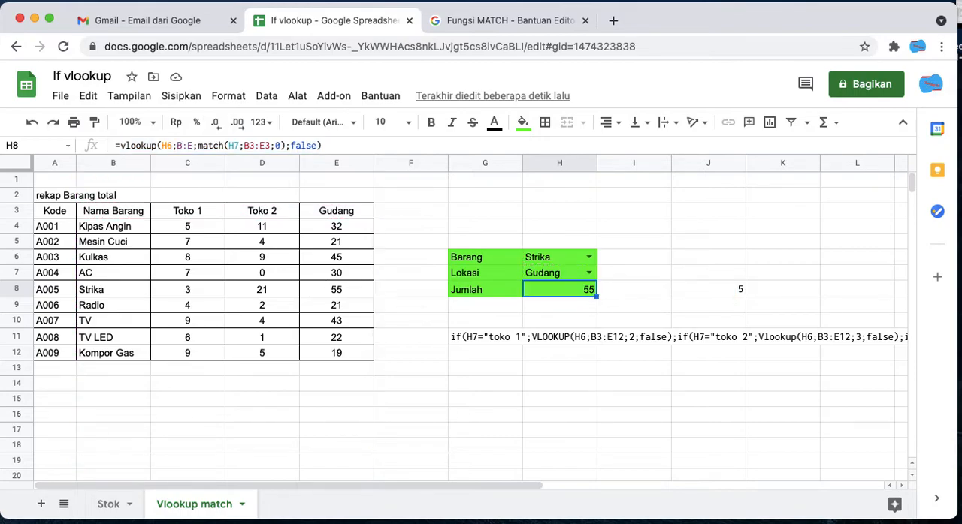
{"action": "left_click", "coordinate": [463, 359]}
{"action": "key", "text": "ctrl+v"}
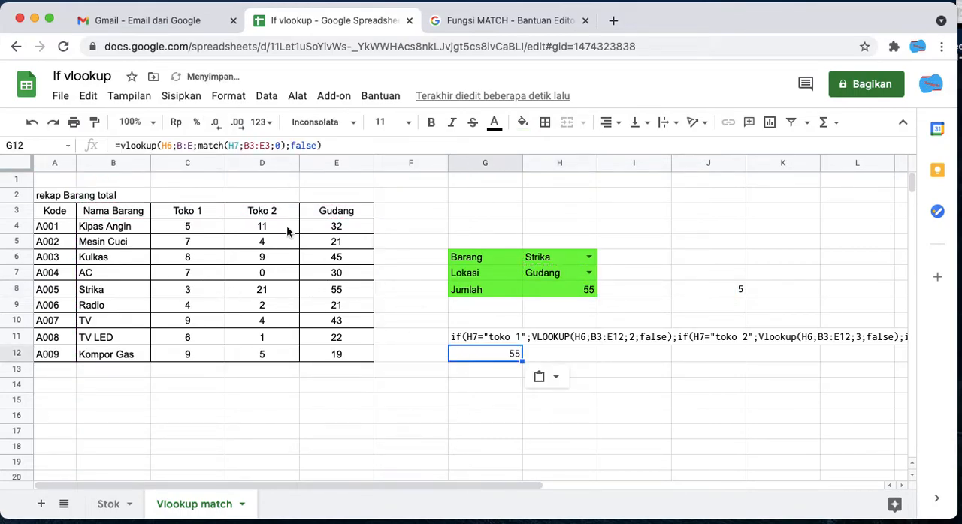
{"action": "left_click", "coordinate": [126, 146]}
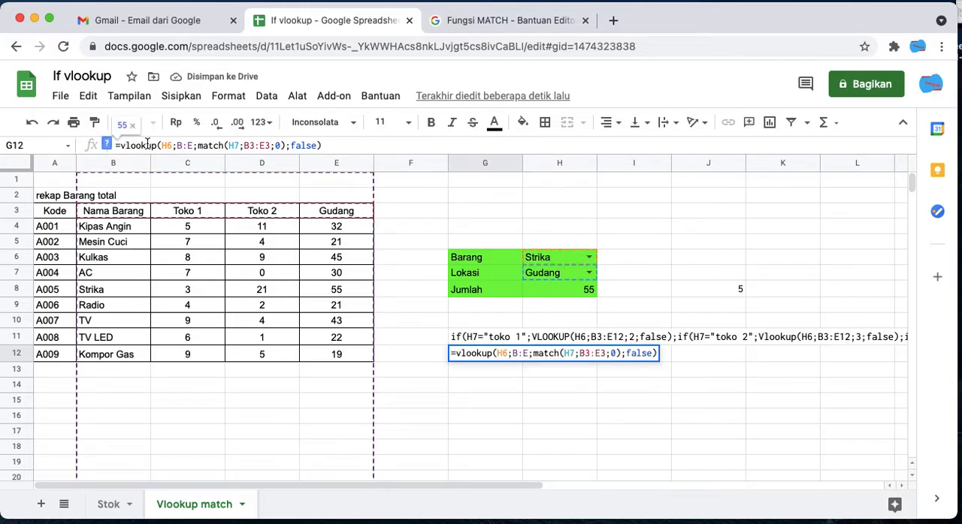
{"action": "key", "text": "BackSpace"}
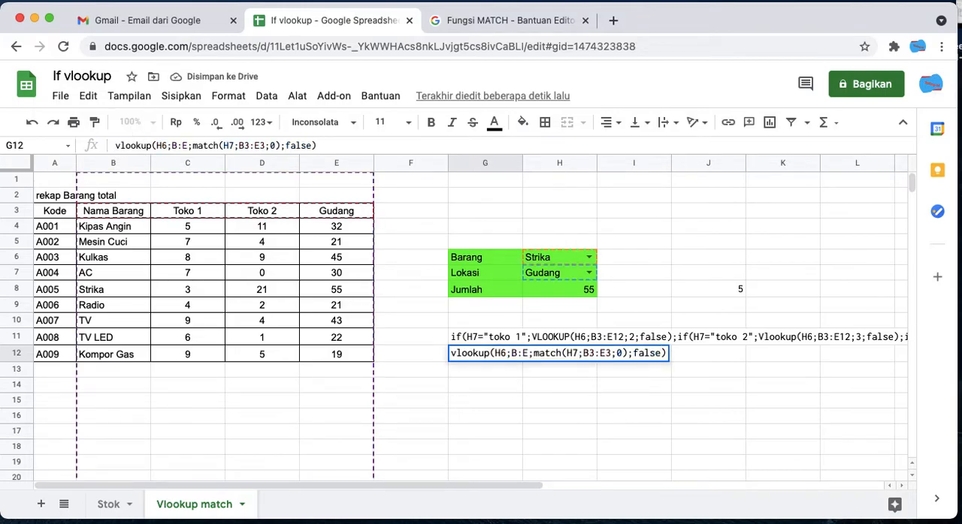
{"action": "left_click", "coordinate": [503, 380]}
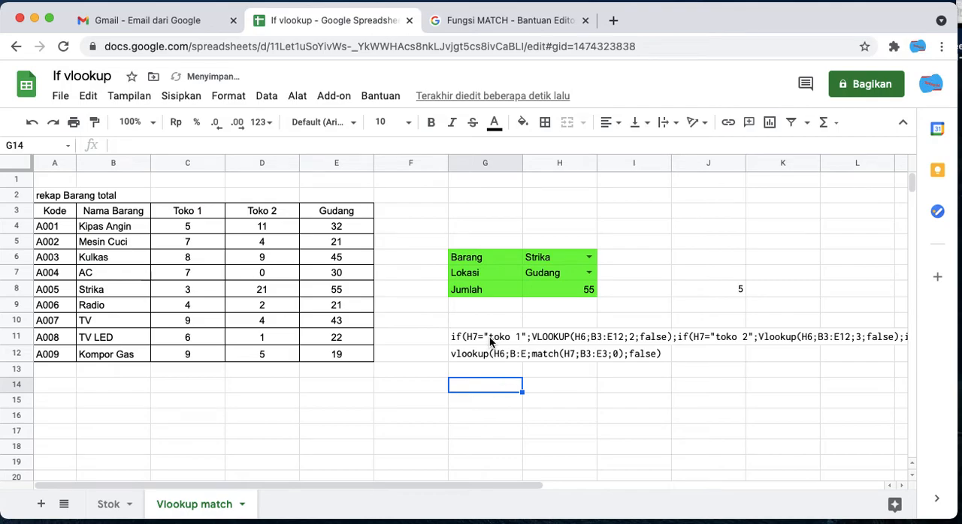
- Compare the nested IF formula text in G11 with the VLOOKUP and MATCH formula text in G12
{"action": "left_click", "coordinate": [490, 340]}
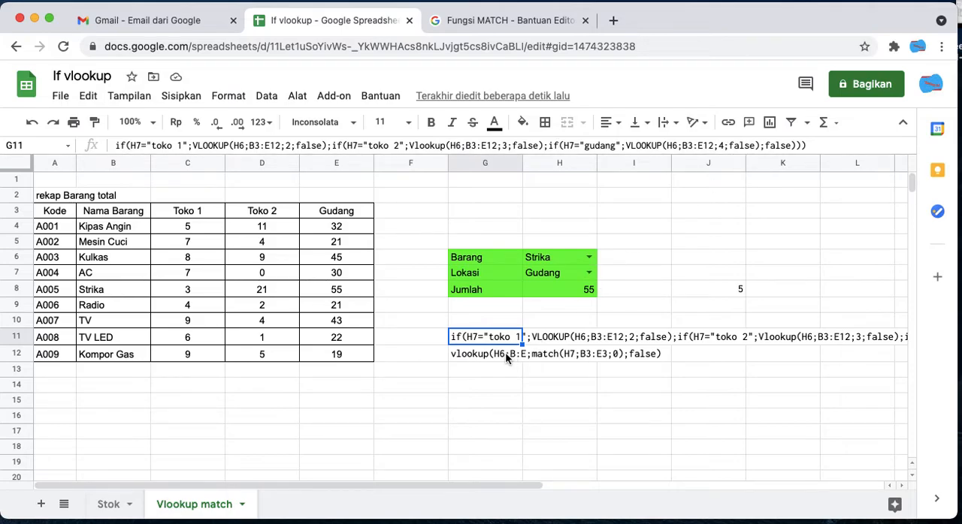
{"action": "left_click", "coordinate": [494, 361]}
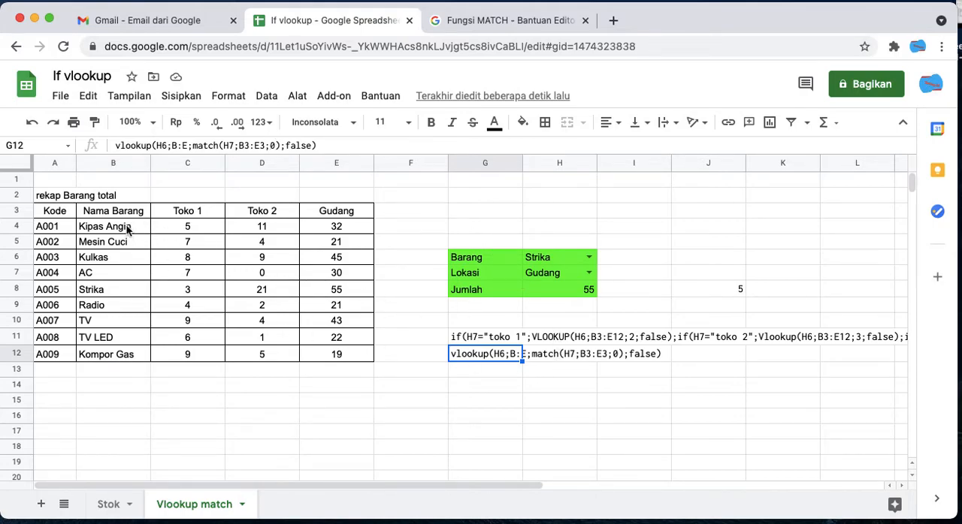
{"action": "left_click", "coordinate": [486, 339]}
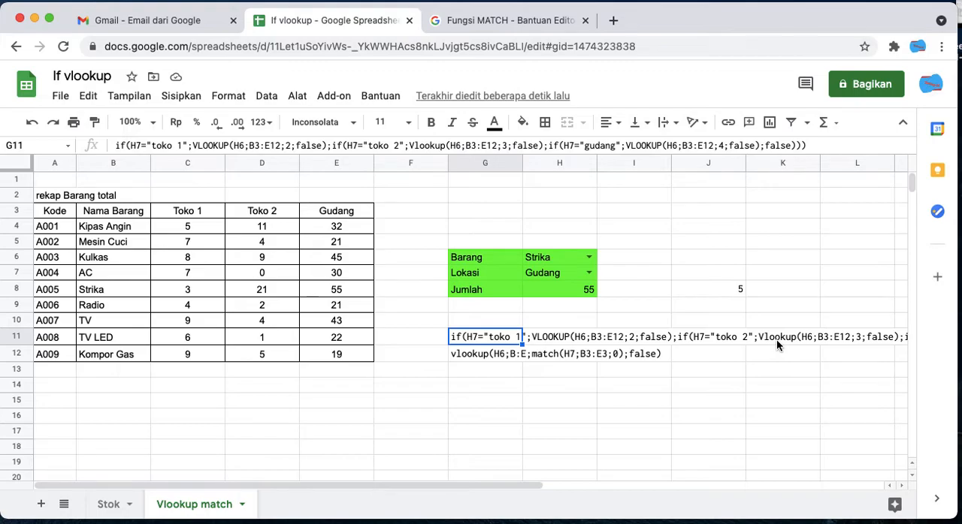
- Examine the nested IF formula behind Jumlah and the header row 3 on the Stok sheet
{"action": "left_click", "coordinate": [113, 505]}
{"action": "left_click", "coordinate": [553, 306]}
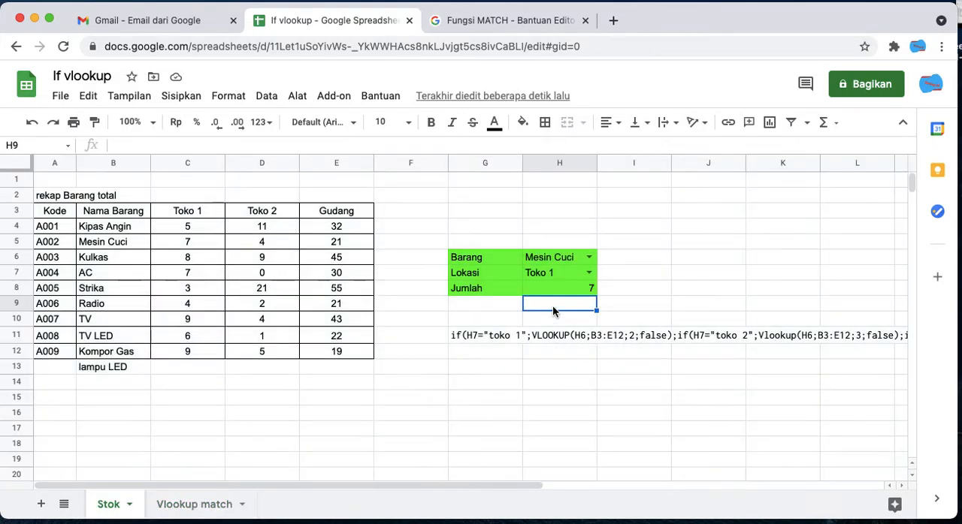
{"action": "double_click", "coordinate": [572, 285]}
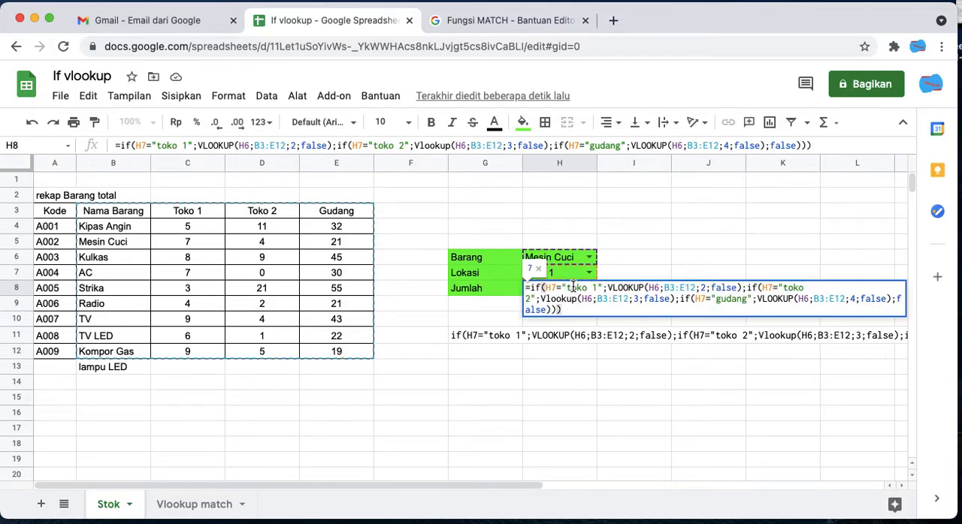
{"action": "key", "text": "Escape"}
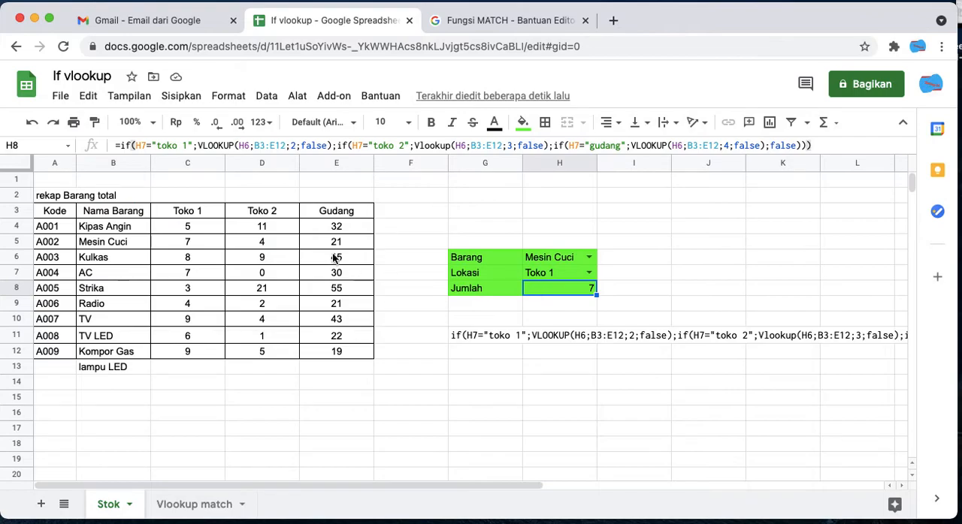
{"action": "left_click", "coordinate": [18, 211]}
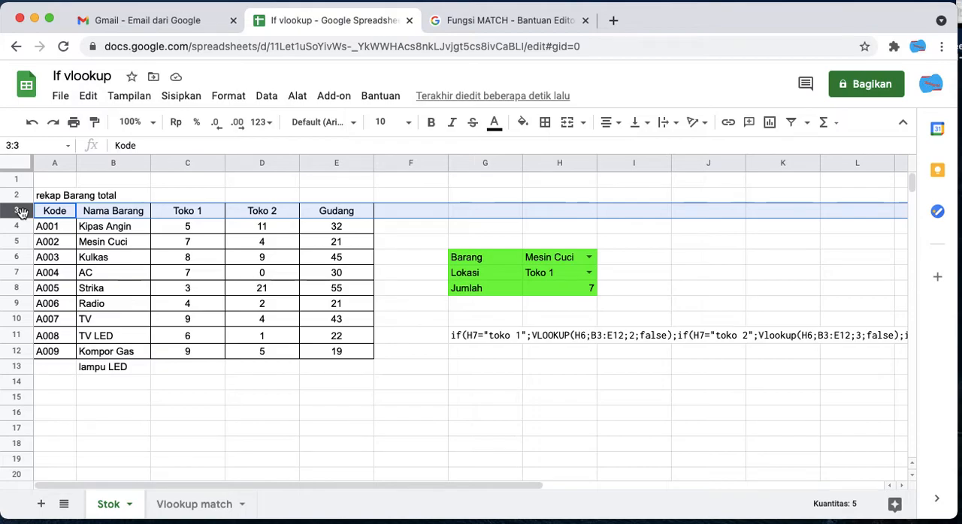
- Return to the Vlookup match sheet and examine the stock table's header row 3 and its Kode column
{"action": "left_click", "coordinate": [192, 505]}
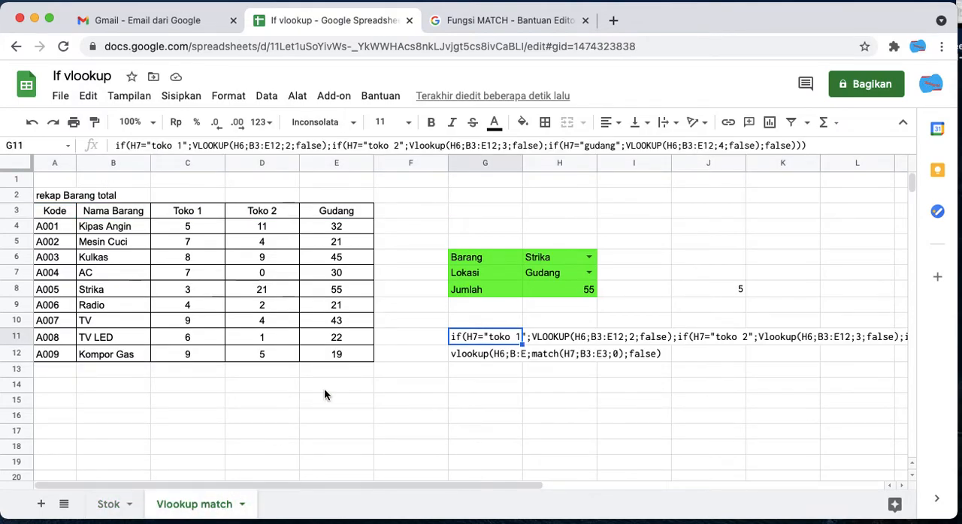
{"action": "left_click", "coordinate": [7, 216]}
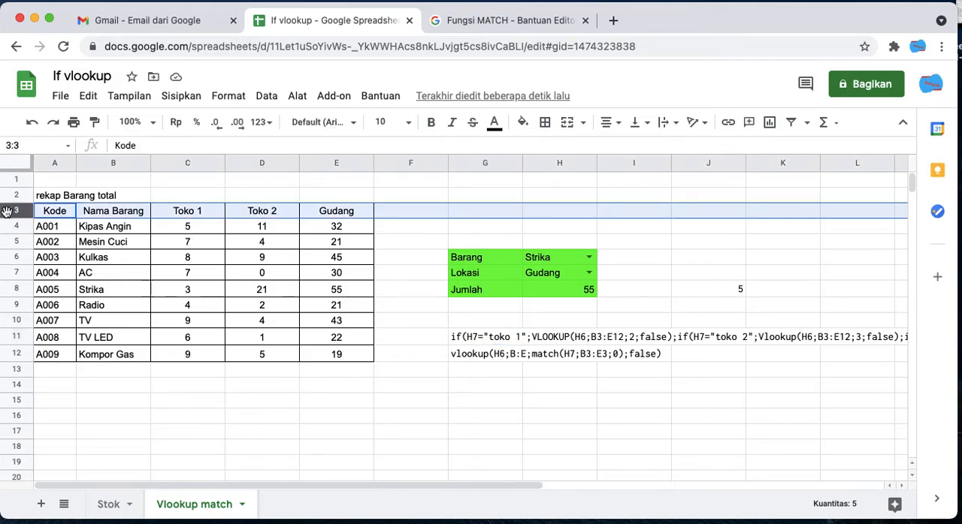
{"action": "left_click", "coordinate": [134, 227]}
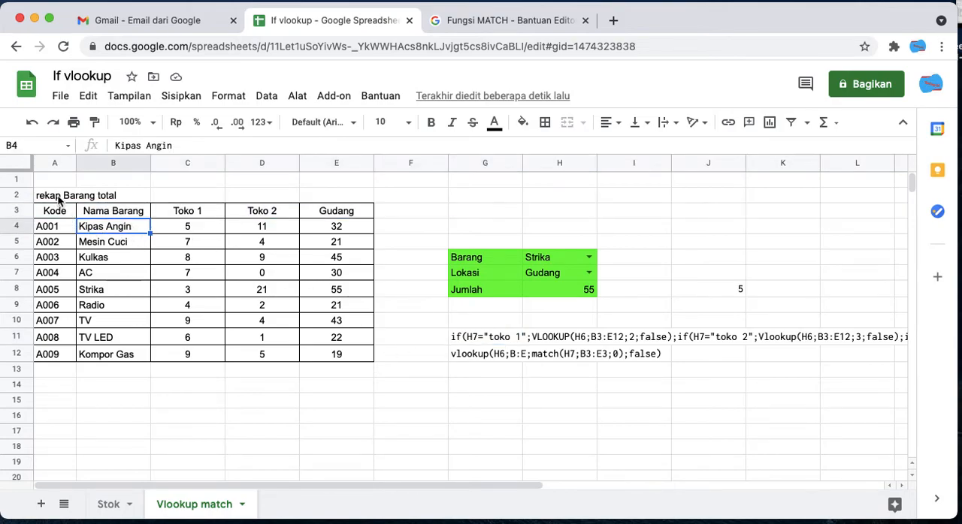
{"action": "left_click", "coordinate": [47, 166]}
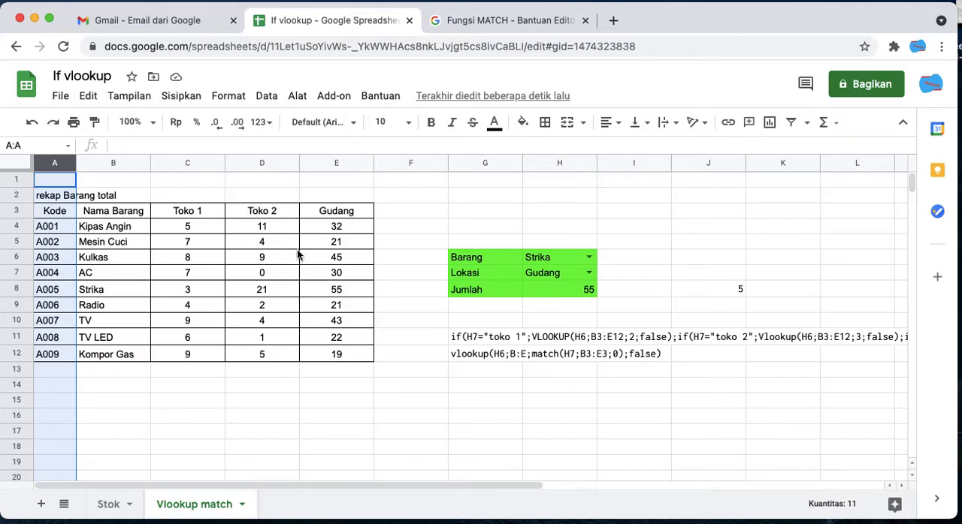
{"action": "left_click", "coordinate": [521, 208]}
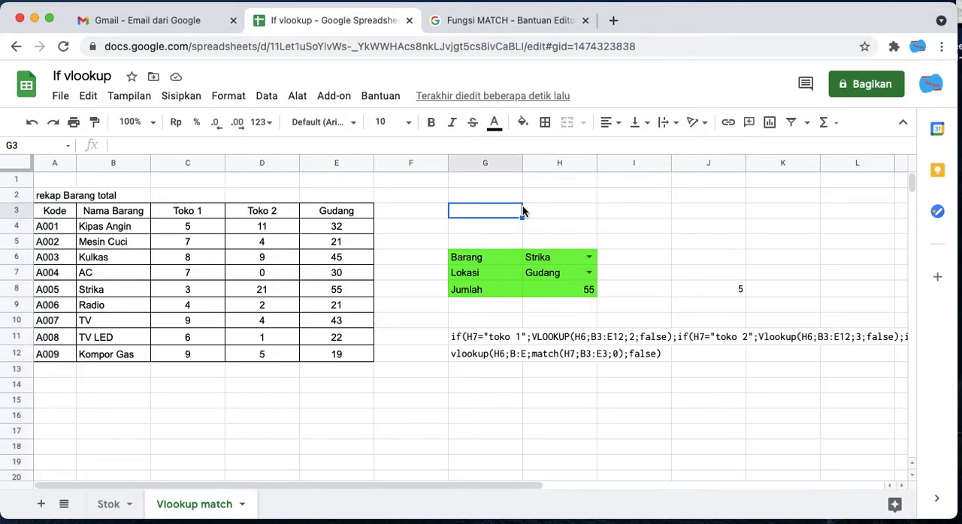
- Inspect the standalone MATCH formula in J8 and the references it uses, along with the Toko 2 quantities
{"action": "left_click", "coordinate": [706, 290]}
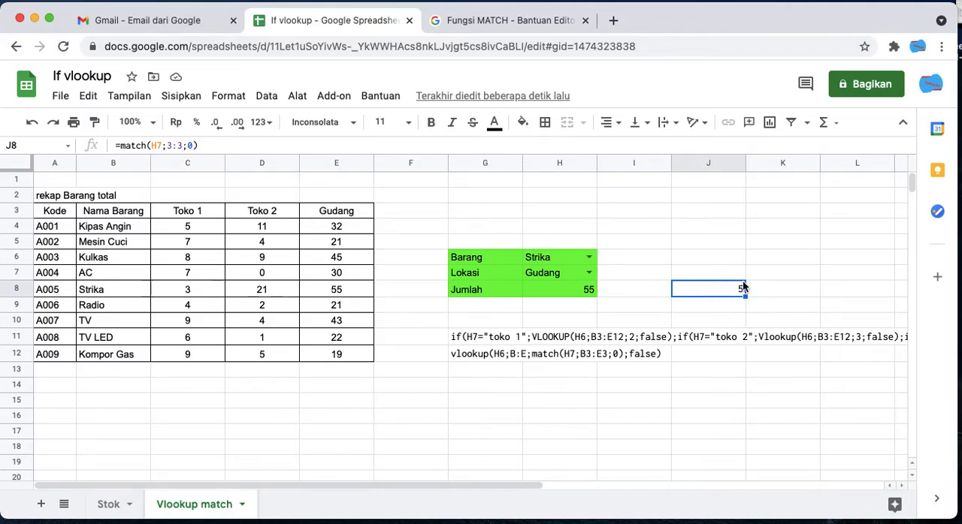
{"action": "left_click", "coordinate": [257, 143]}
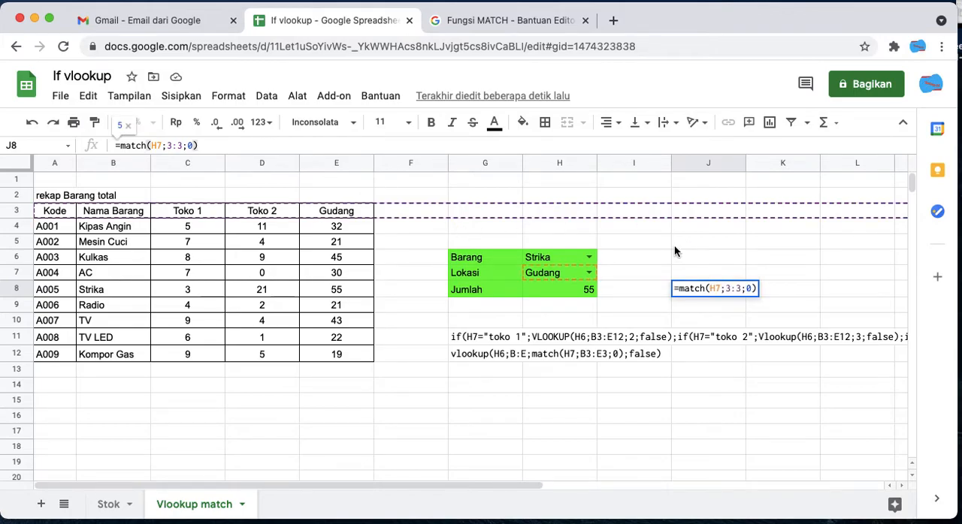
{"action": "key", "text": "Return"}
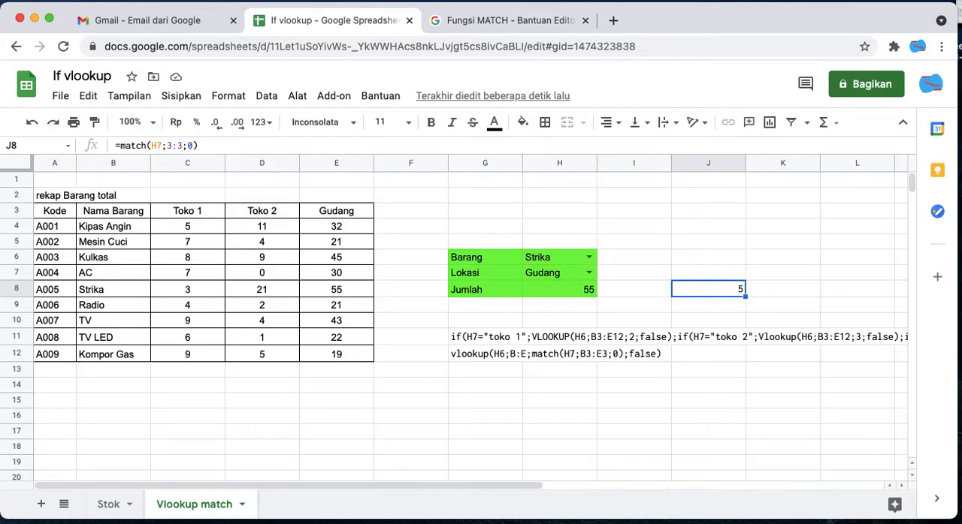
{"action": "left_click", "coordinate": [742, 275]}
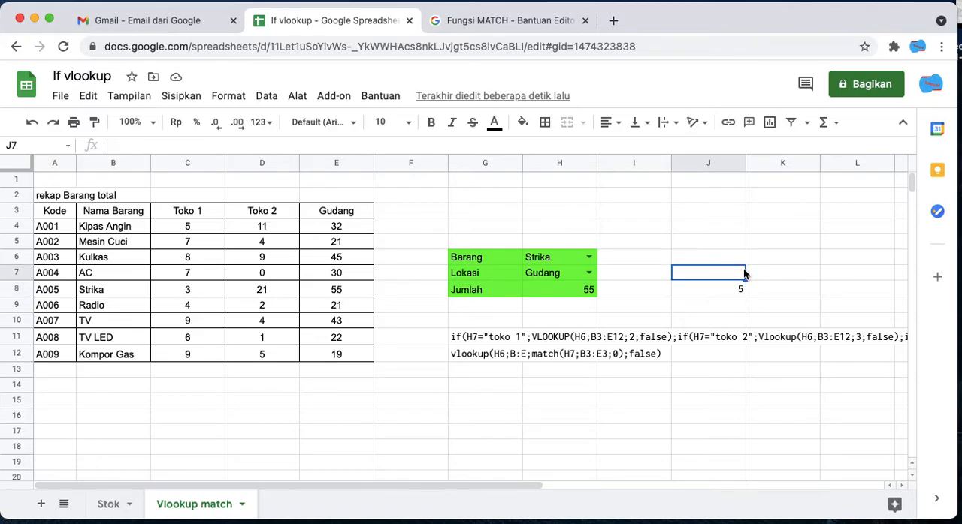
{"action": "left_click", "coordinate": [280, 256]}
{"action": "left_click", "coordinate": [282, 278]}
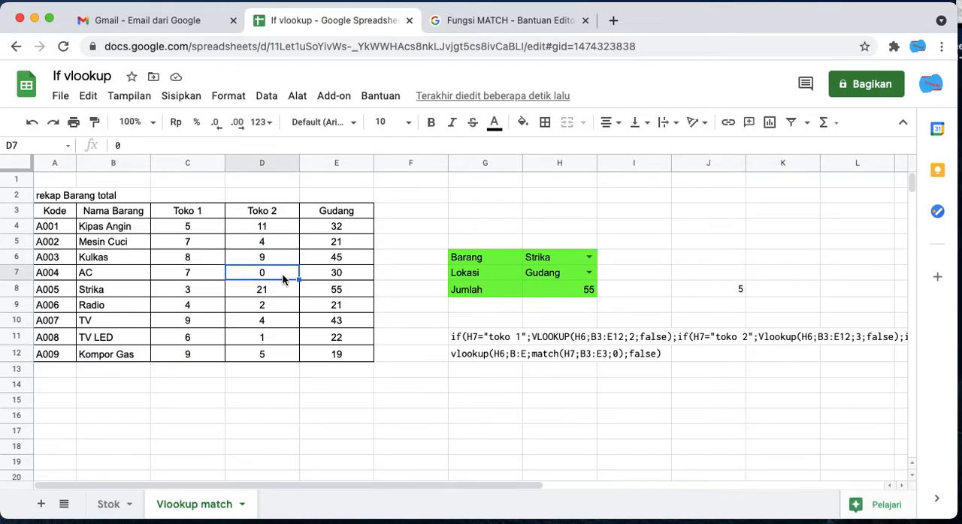
{"action": "left_click", "coordinate": [265, 231]}
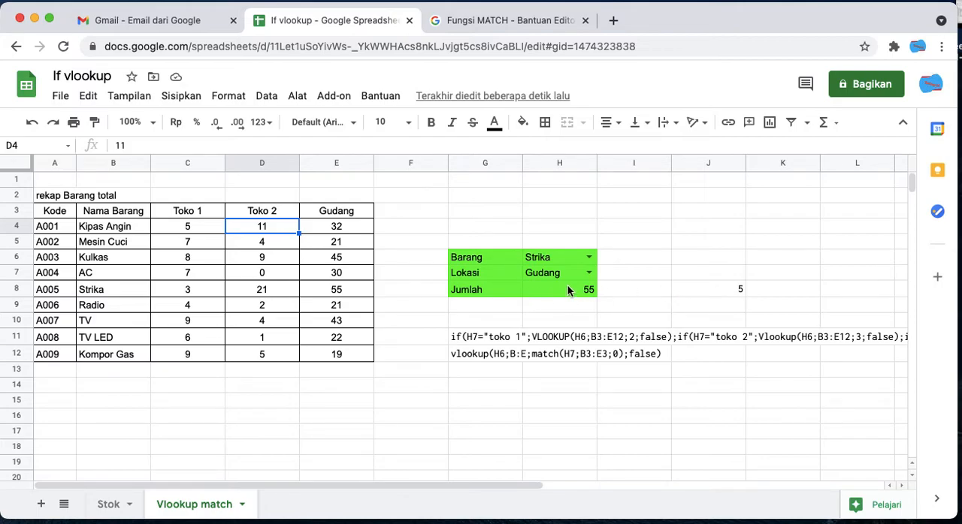
- Check the MATCH result in J8 against the position of Gudang in header row 3, counting from Kode
{"action": "left_click", "coordinate": [707, 289]}
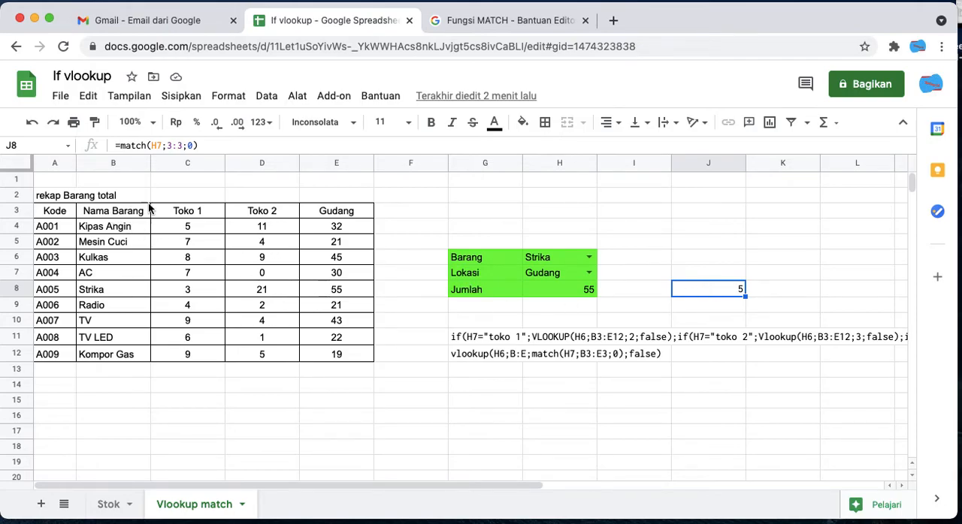
{"action": "left_click", "coordinate": [333, 215]}
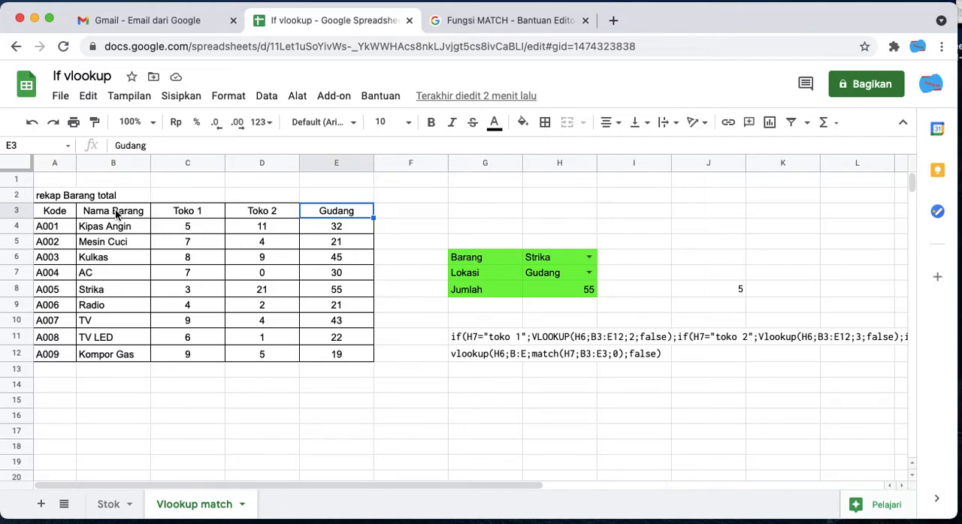
{"action": "left_click", "coordinate": [56, 214]}
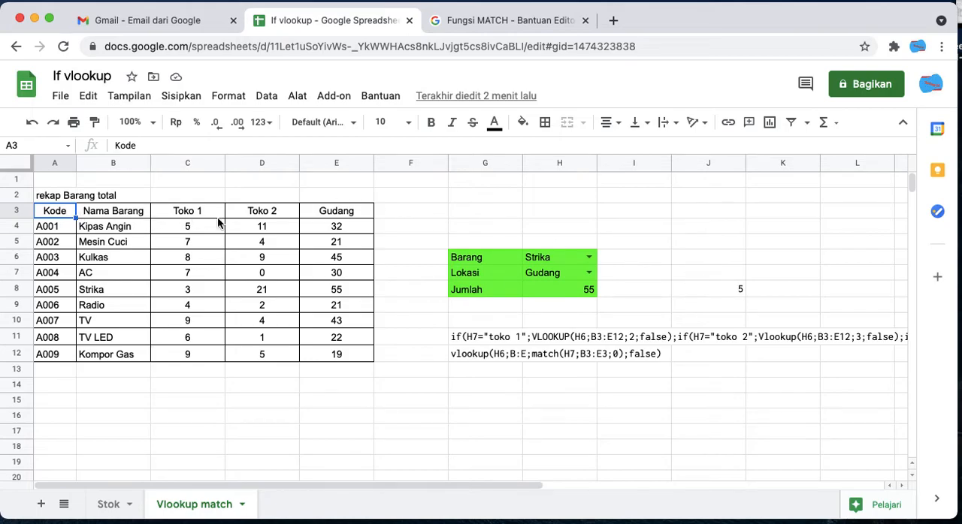
{"action": "left_click", "coordinate": [280, 209]}
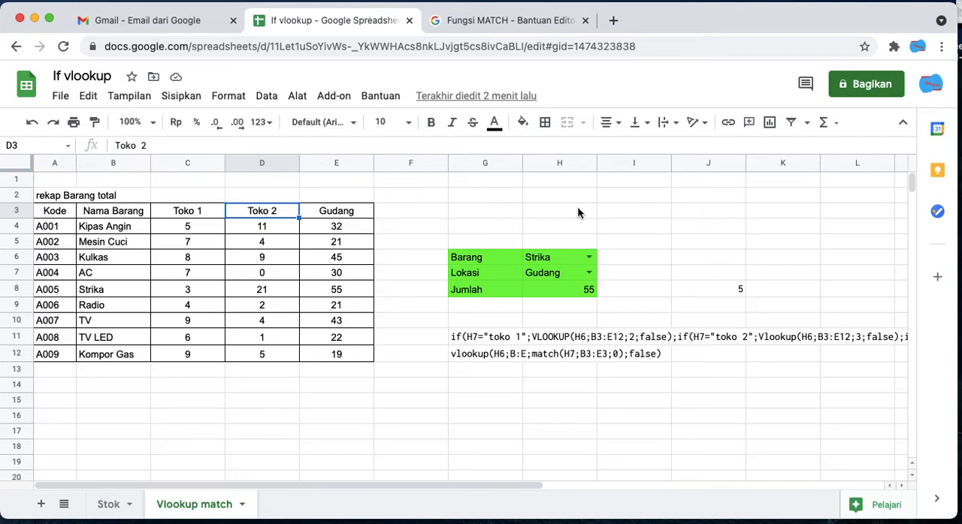
{"action": "left_click", "coordinate": [634, 239]}
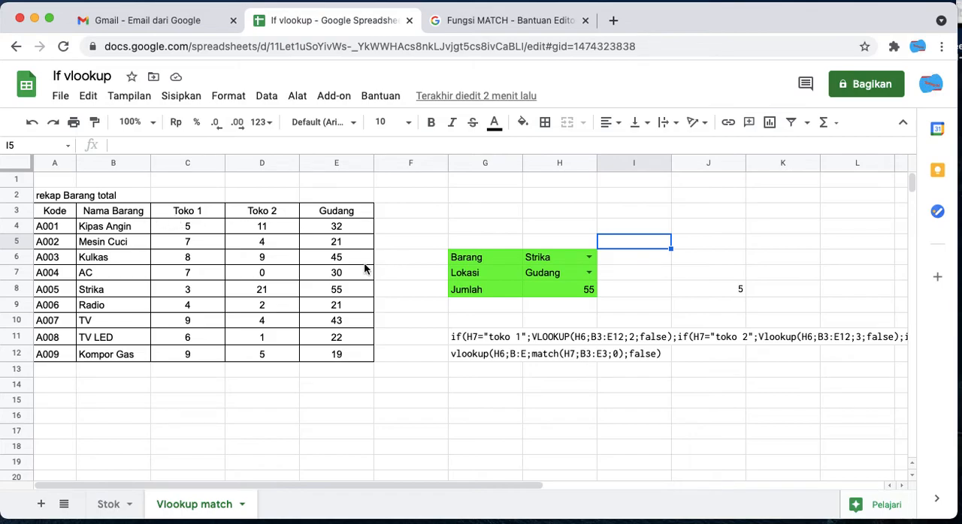
- Compare the MATCH formula in J8 with the formula text in G12 and the Jumlah formula in H8
{"action": "left_click", "coordinate": [721, 290]}
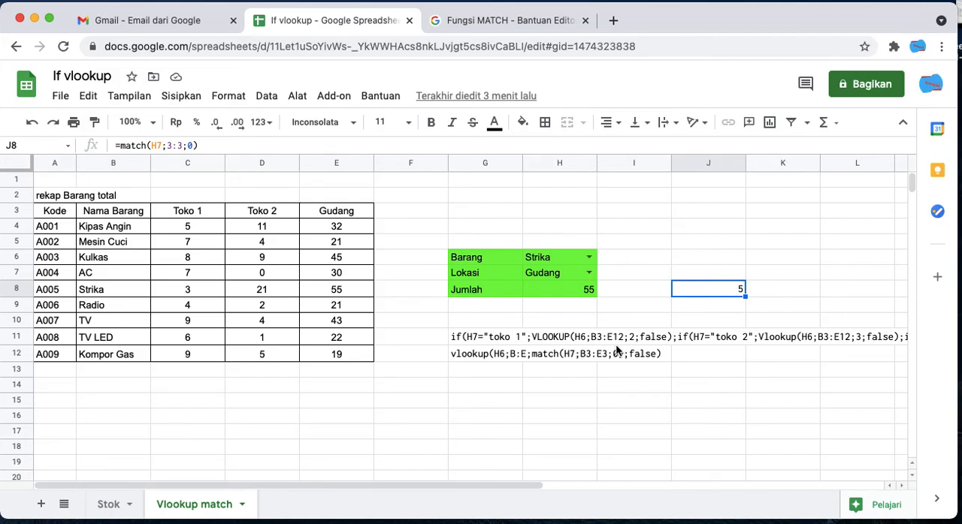
{"action": "left_click", "coordinate": [483, 354]}
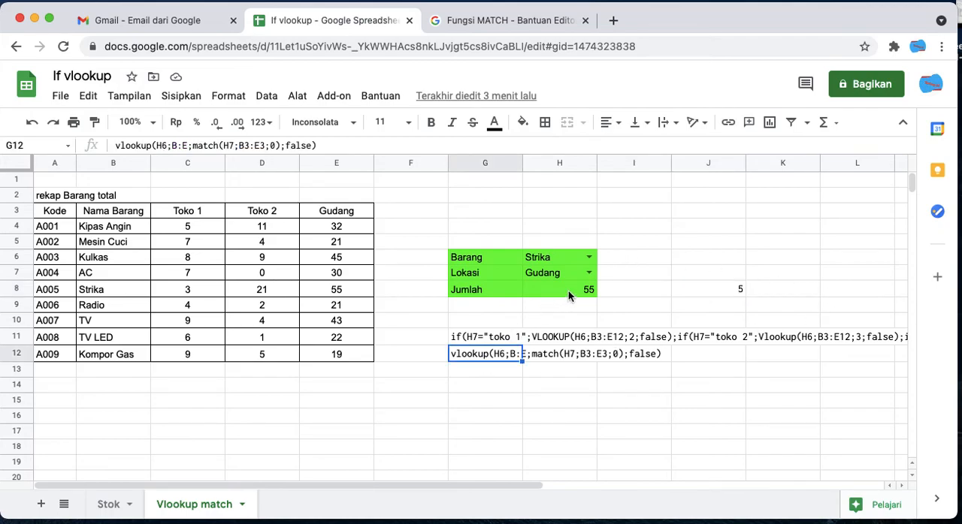
{"action": "left_click", "coordinate": [568, 291]}
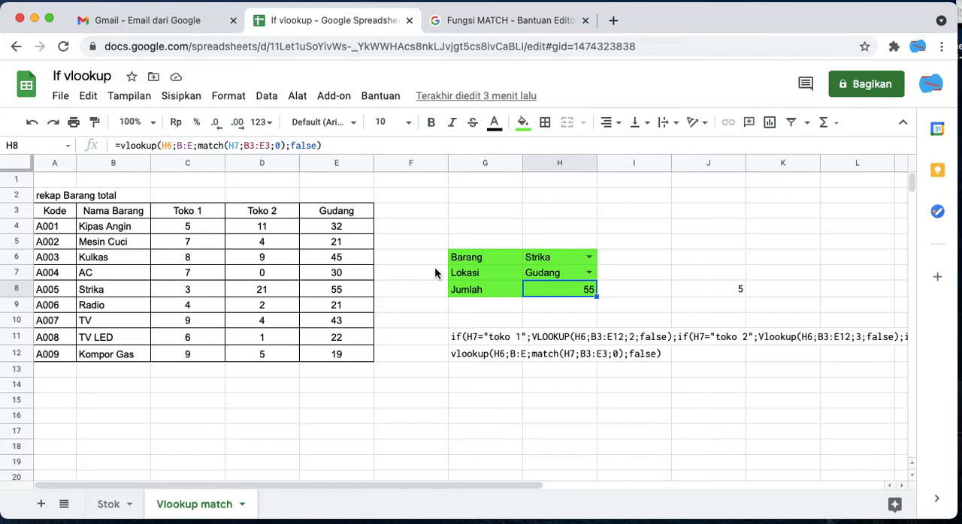
- Delete the standalone MATCH test formula from J8
{"action": "left_click", "coordinate": [710, 289]}
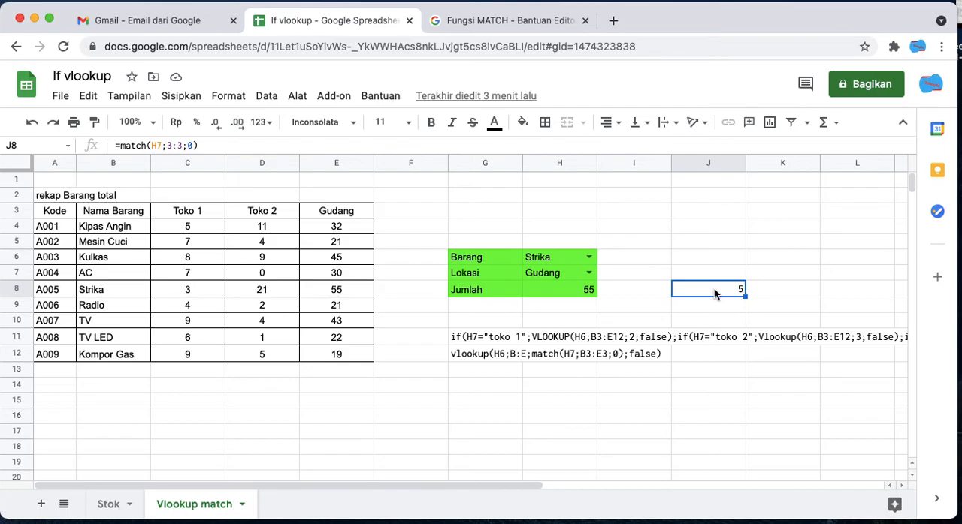
{"action": "key", "text": "Delete"}
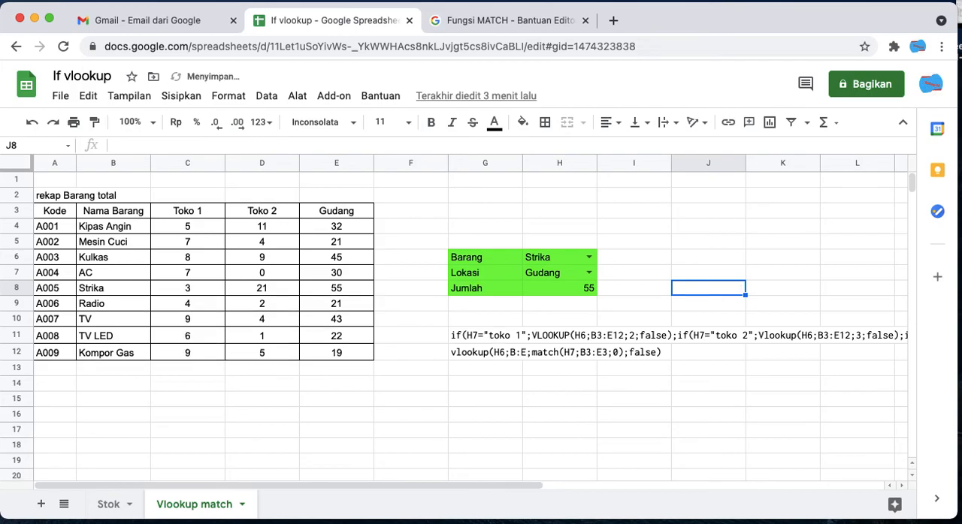
{"action": "left_click", "coordinate": [647, 262]}
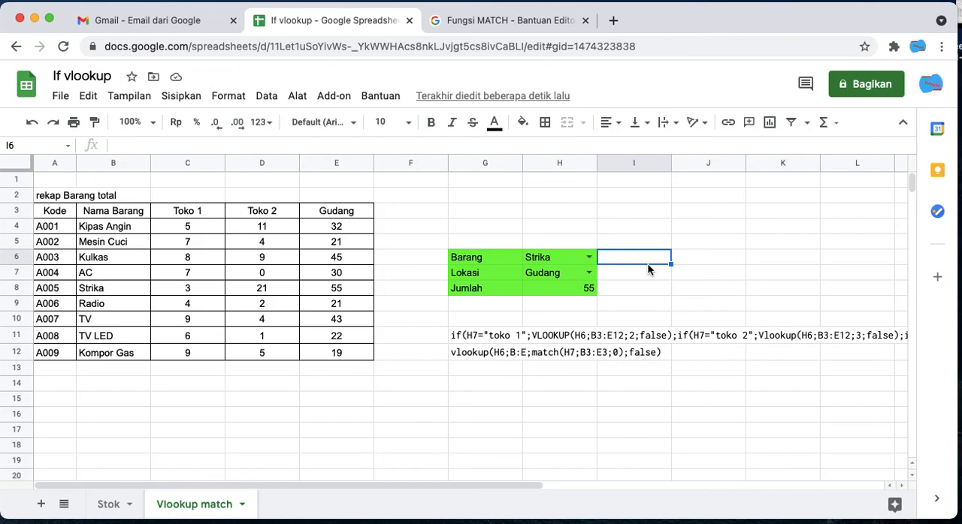
{"action": "left_click", "coordinate": [549, 210]}
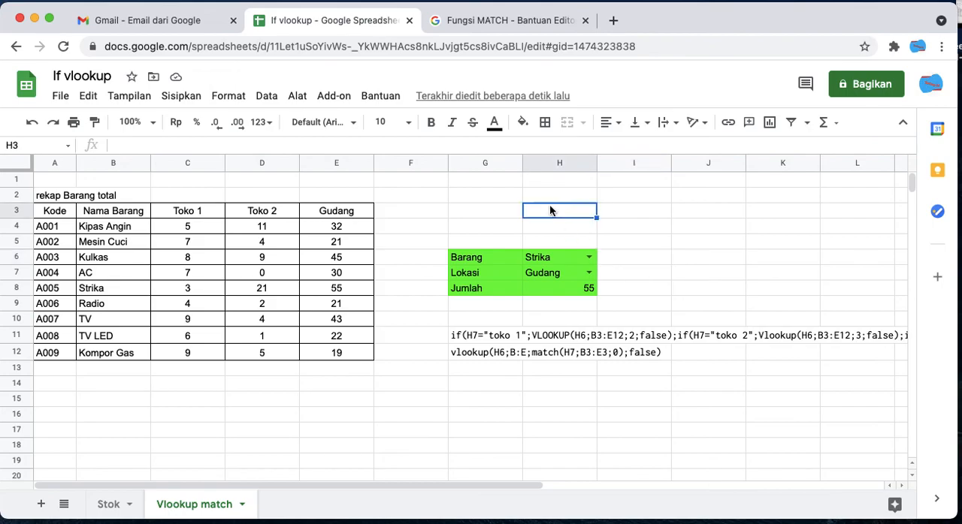